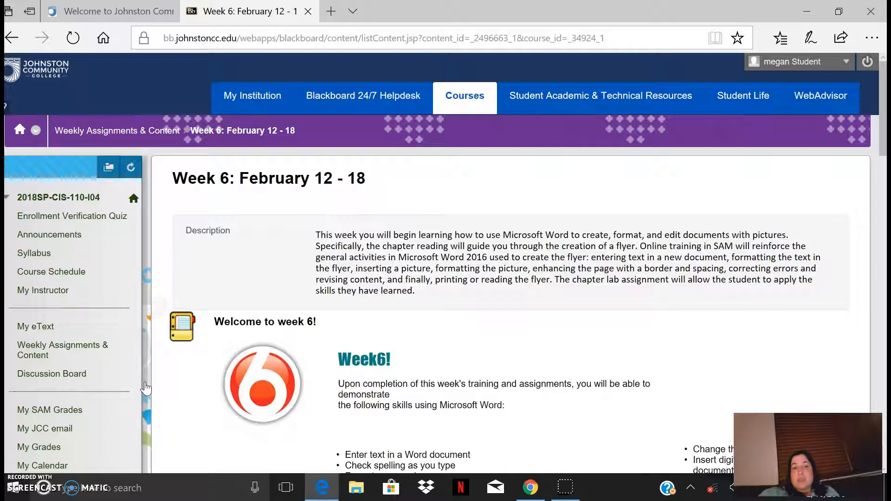
Find the Word 1 Project in the Week 6 content, open it in SAM and start the assignment
scroll(197, 390, "down", 3)
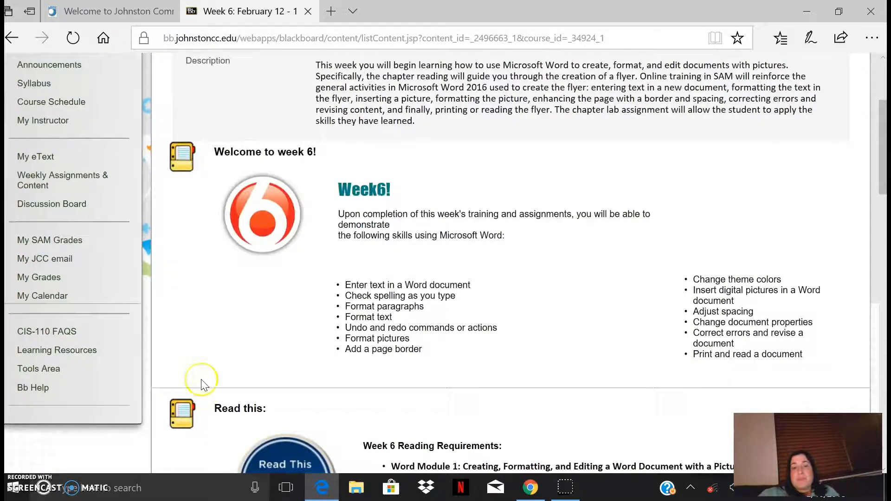
scroll(204, 385, "down", 5)
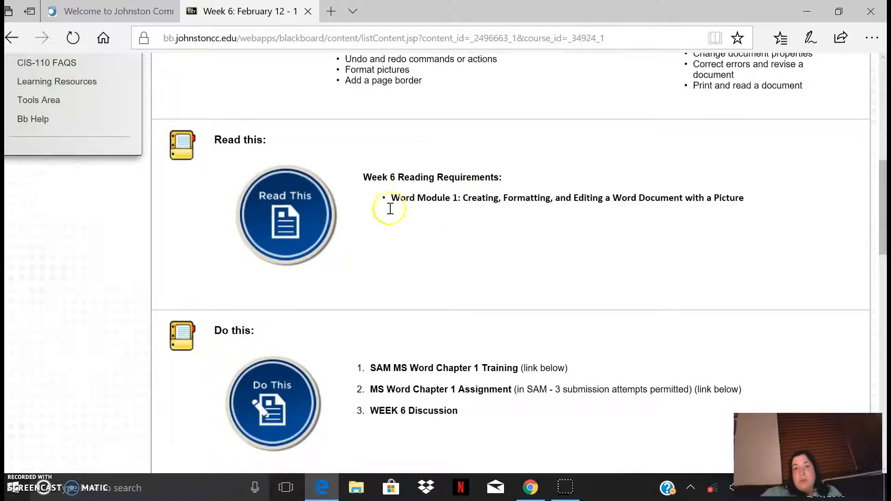
scroll(376, 230, "down", 2)
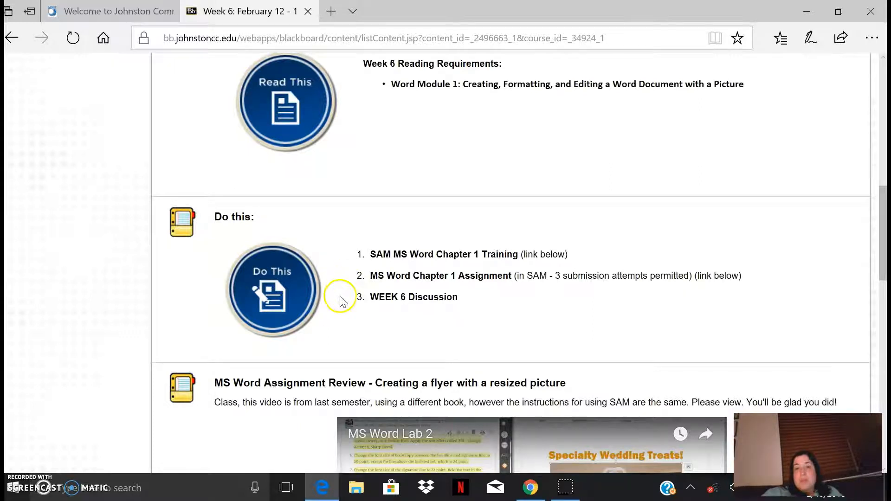
scroll(340, 301, "down", 2)
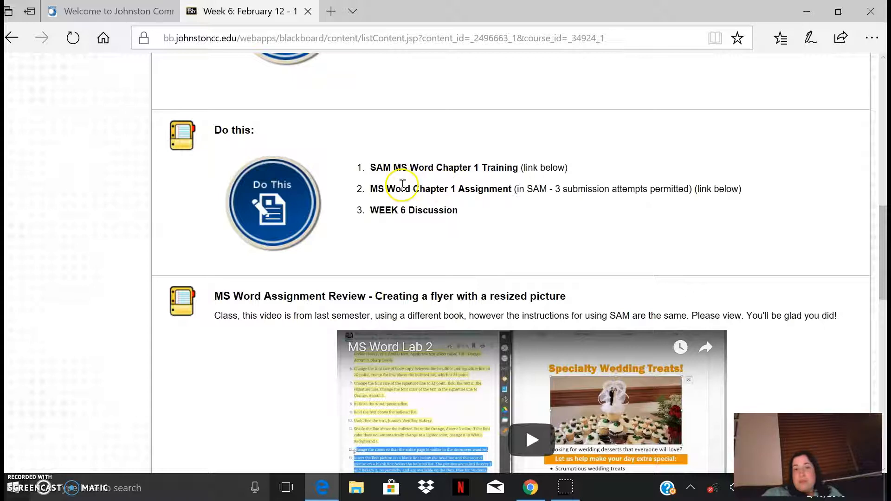
scroll(322, 265, "down", 8)
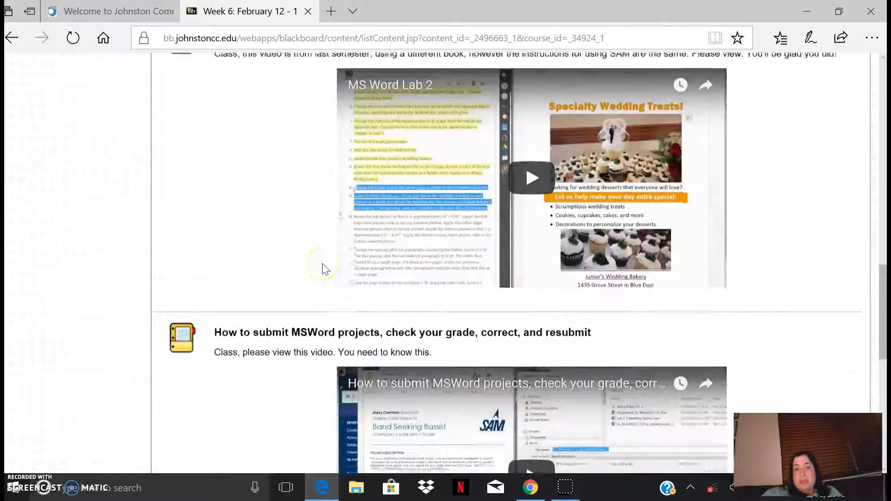
scroll(258, 328, "down", 7)
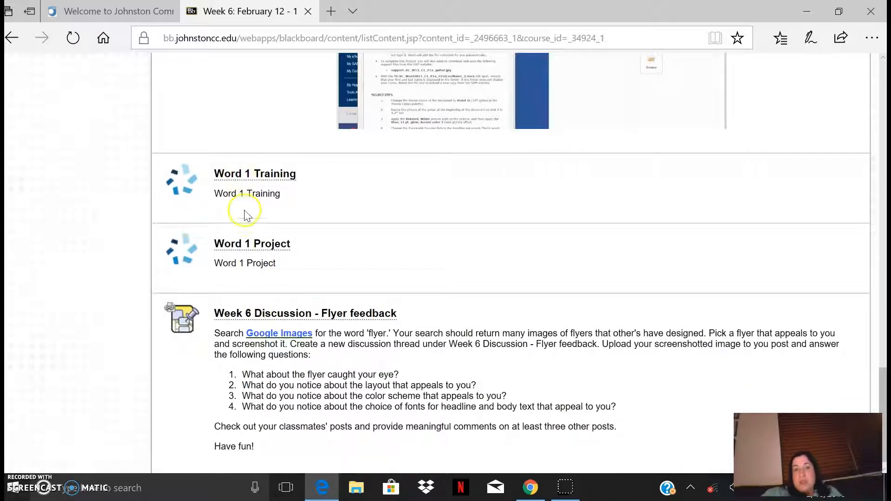
left_click(248, 245)
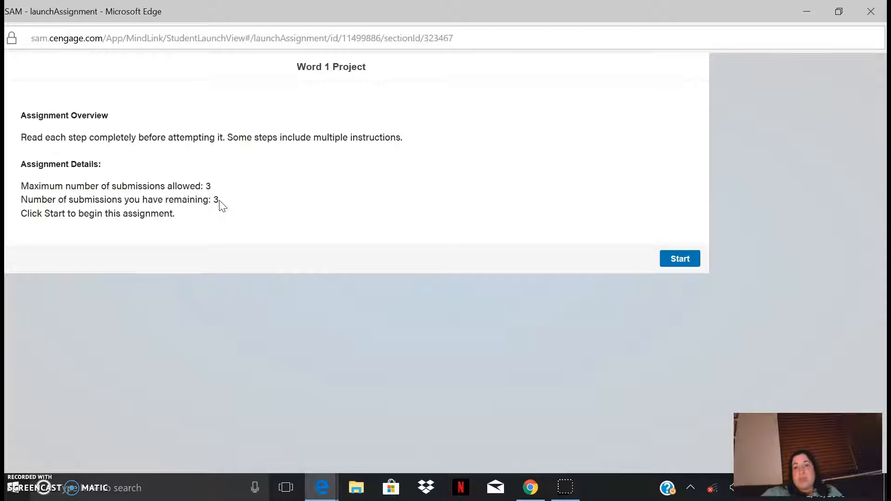
left_click(678, 259)
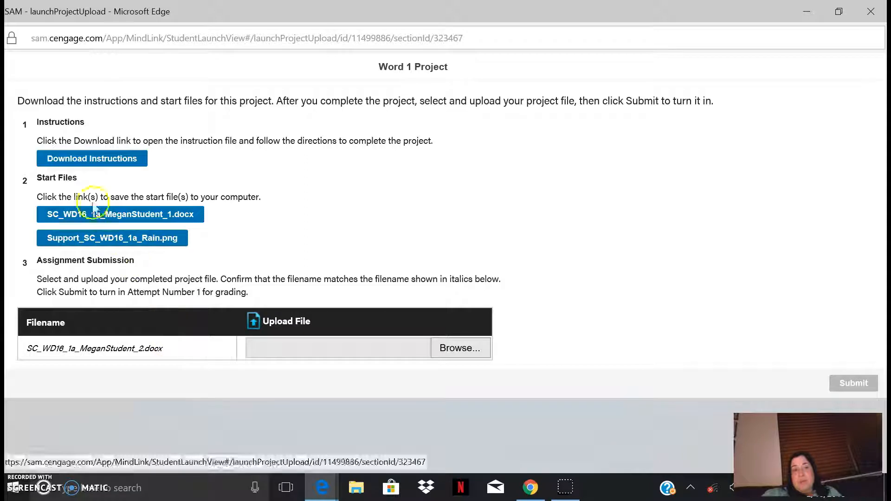
Download the instructions file into the JCC_CIS folder on the Desktop and open it in Word
left_click(86, 161)
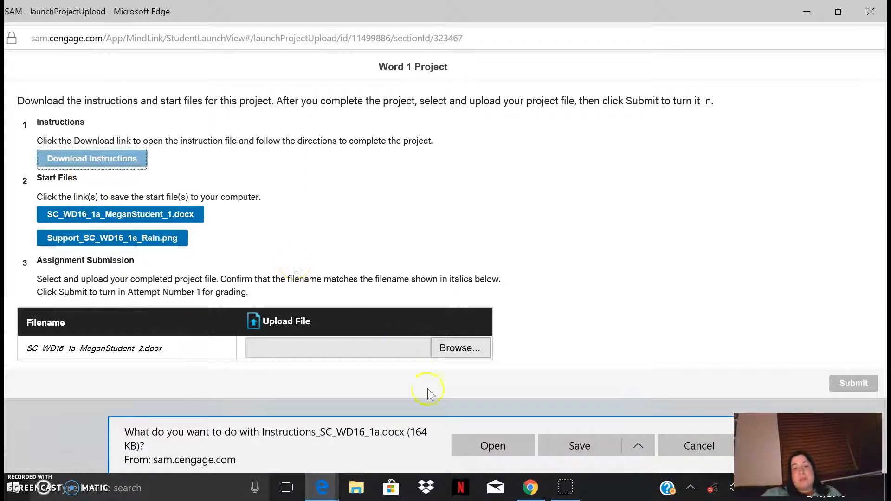
left_click(632, 447)
left_click(613, 426)
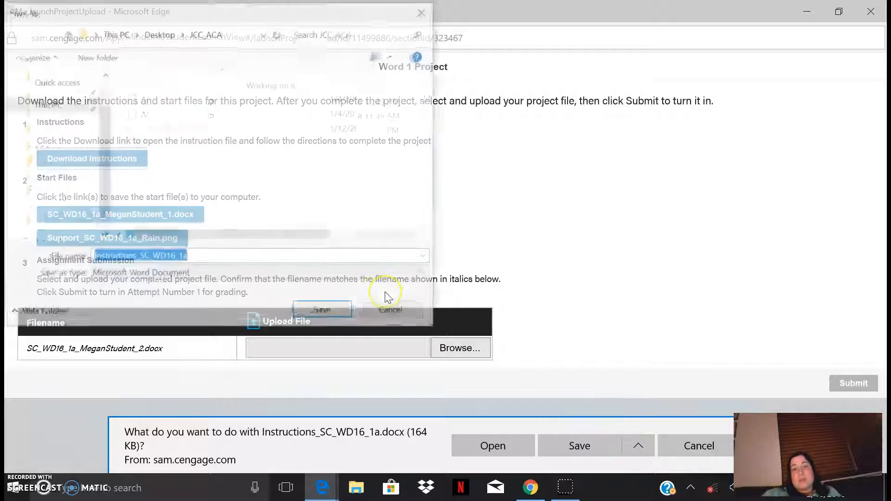
scroll(50, 120, "up", 1)
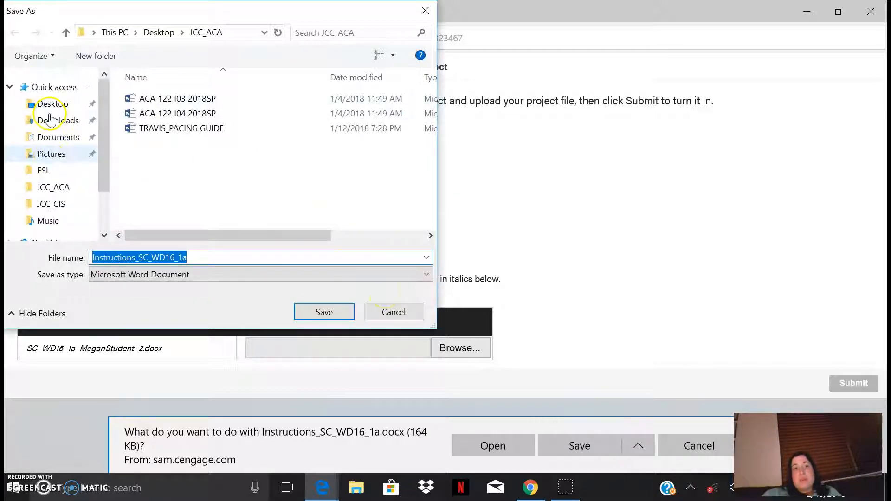
left_click(51, 103)
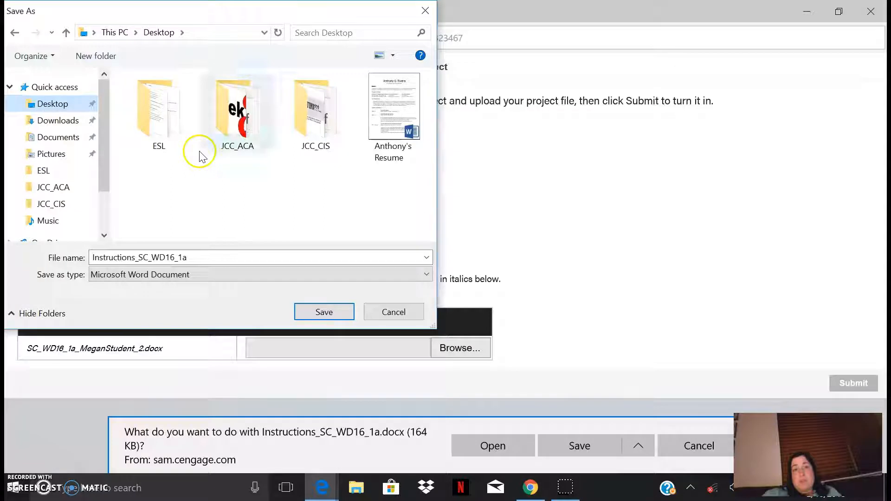
left_click(306, 121)
left_click(347, 311)
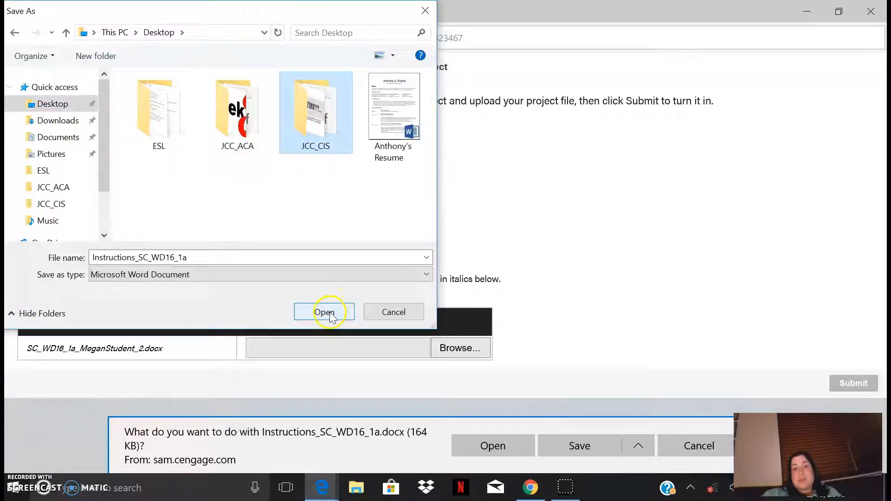
left_click(328, 312)
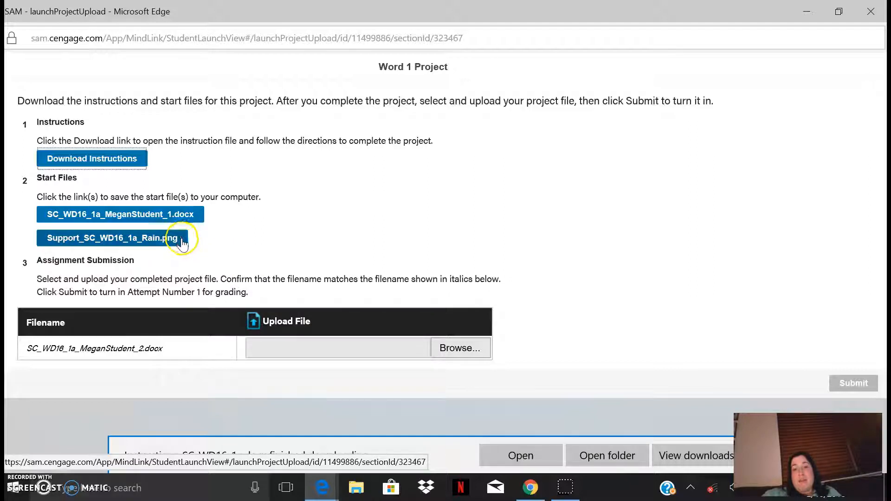
left_click(517, 459)
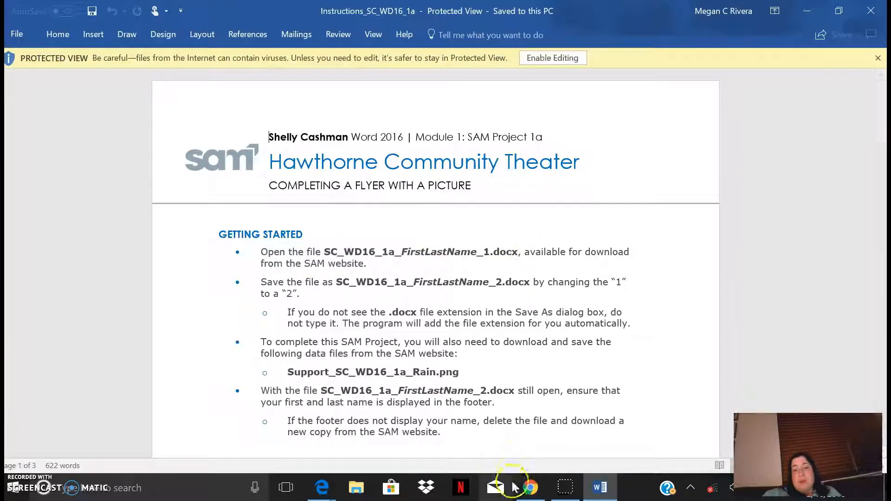
Return to the SAM project page, save the Word start file in the JCC_CIS folder and open it
left_click(314, 485)
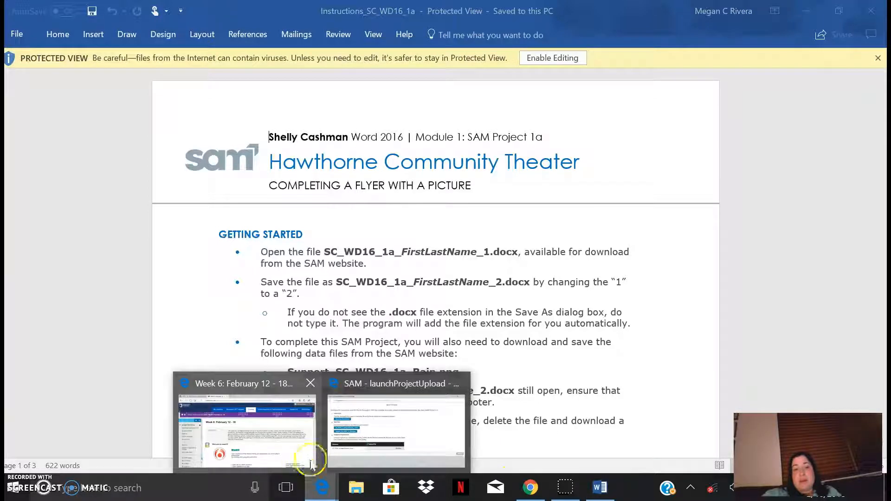
left_click(375, 441)
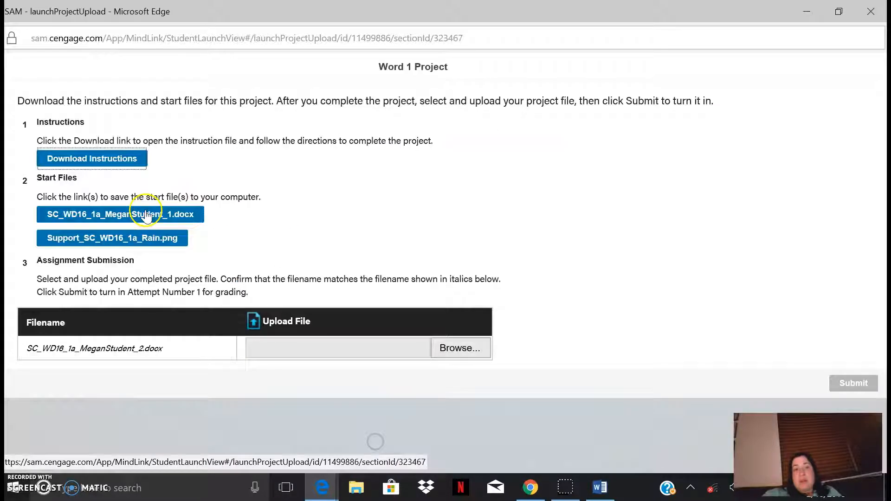
left_click(119, 218)
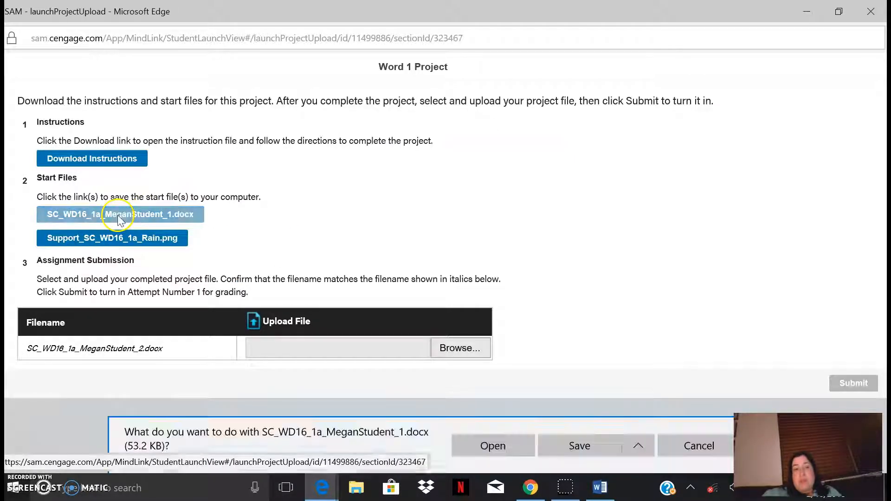
left_click(636, 446)
left_click(624, 427)
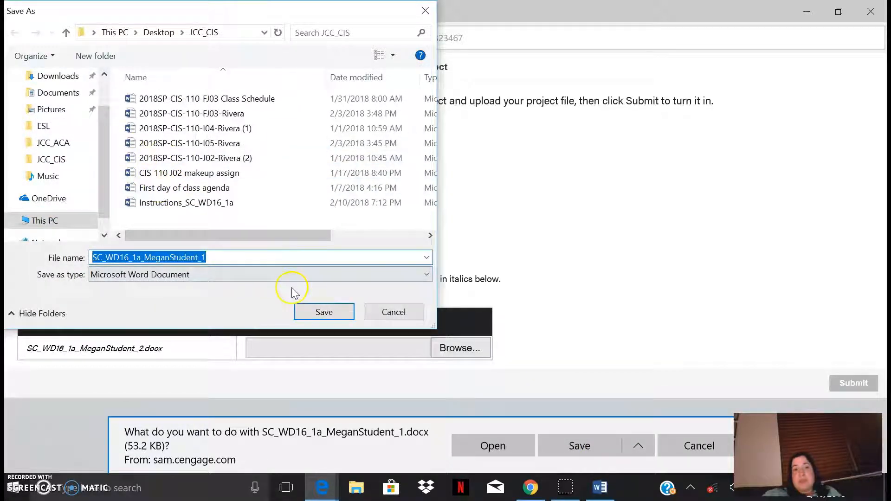
left_click(302, 311)
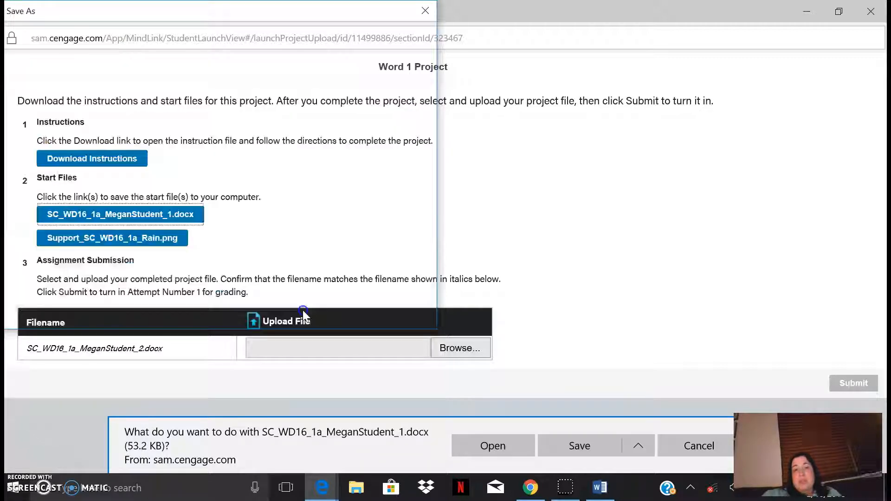
left_click(538, 454)
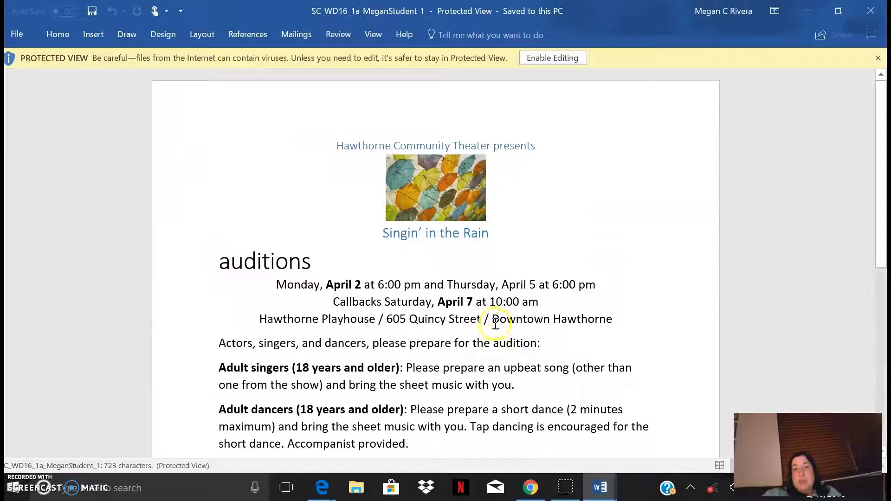
Enable editing for the start document and look through the whole audition flyer
left_click(539, 57)
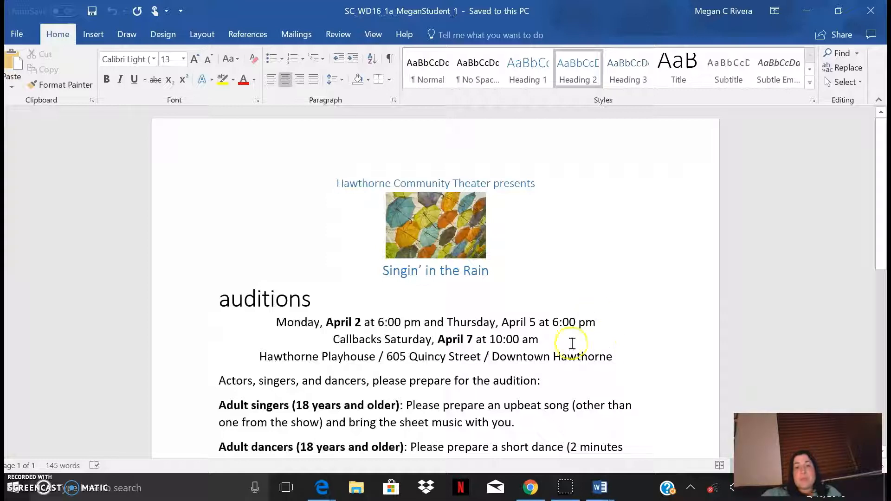
scroll(549, 350, "down", 5)
scroll(548, 330, "down", 5)
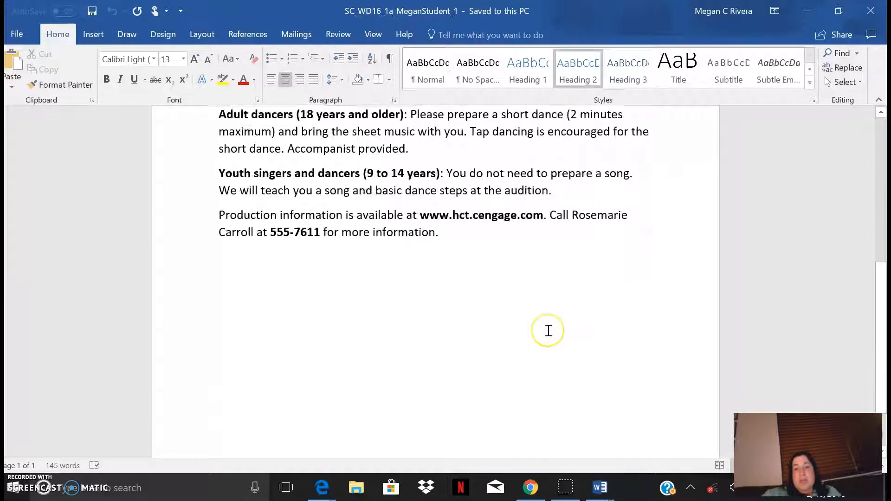
scroll(548, 325, "up", 10)
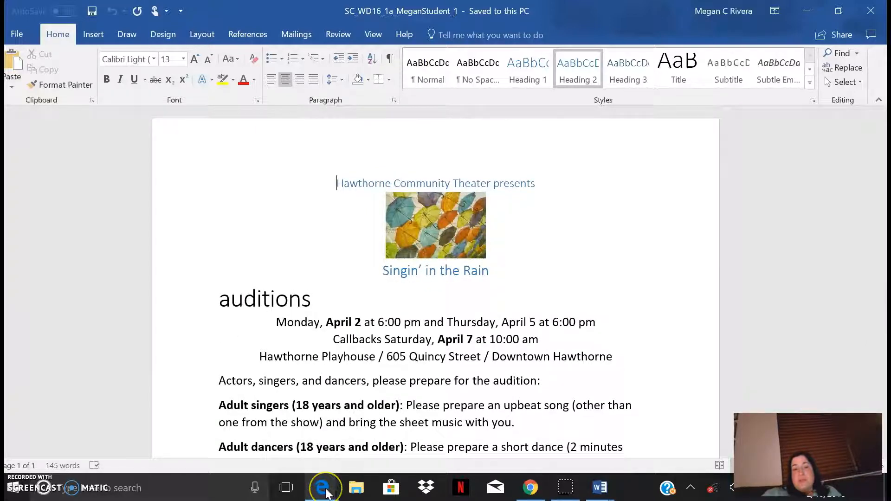
Check the SAM project page and the Getting Started section of the Instructions_SC_WD16_1a document
mouse_move(327, 491)
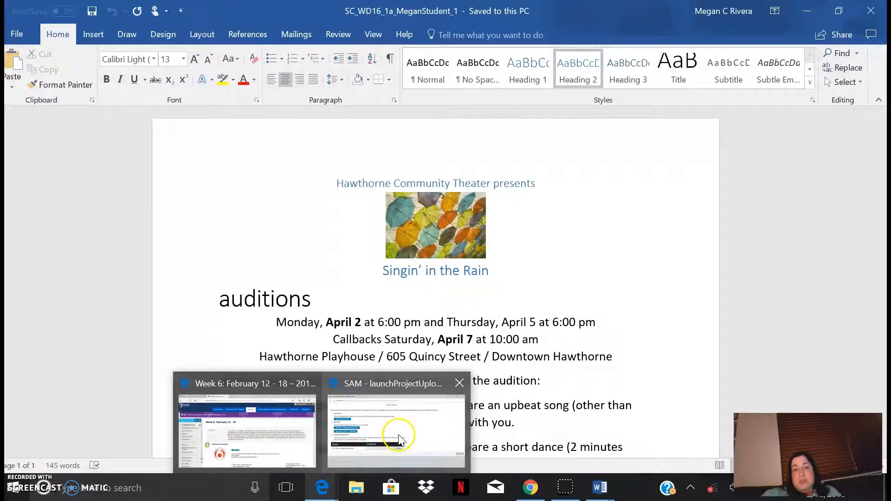
left_click(397, 434)
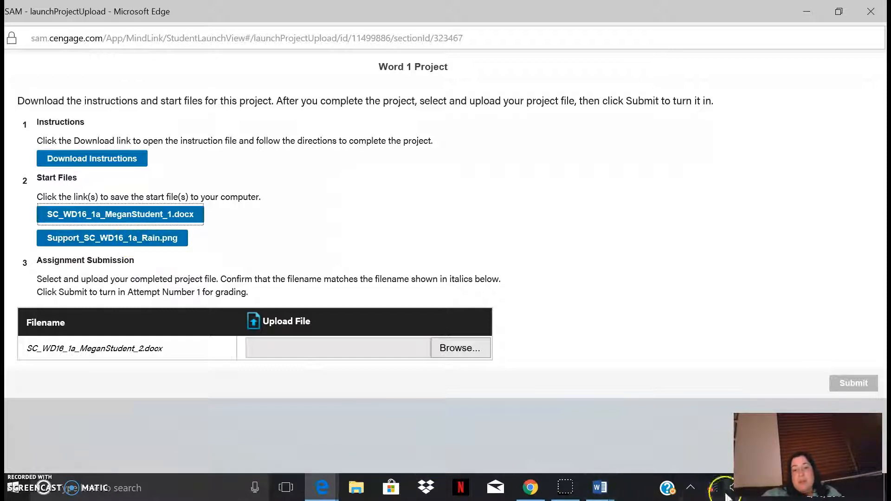
left_click(603, 490)
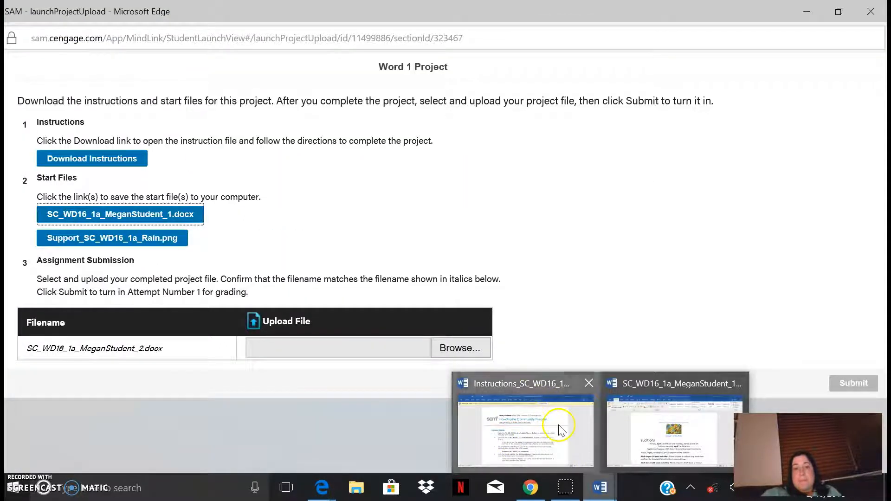
left_click(557, 424)
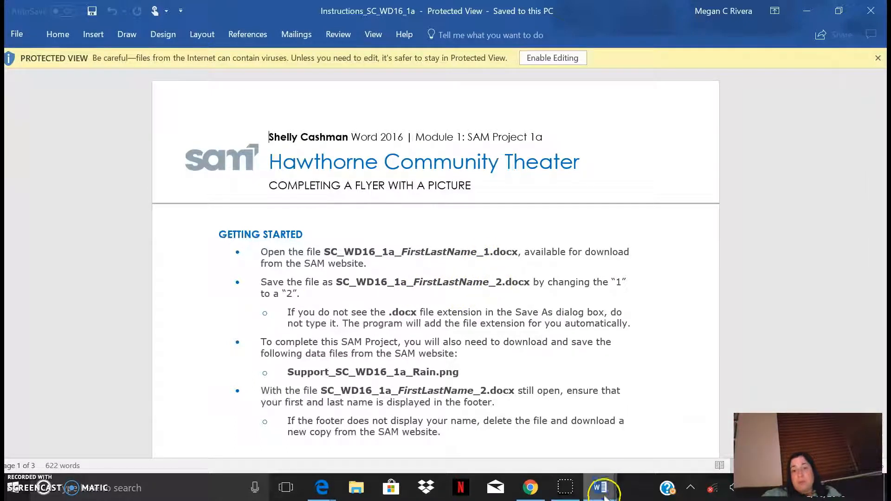
Save a copy of the audition flyer in the JCC_CIS folder with the file name ending in _2
mouse_move(599, 487)
left_click(663, 445)
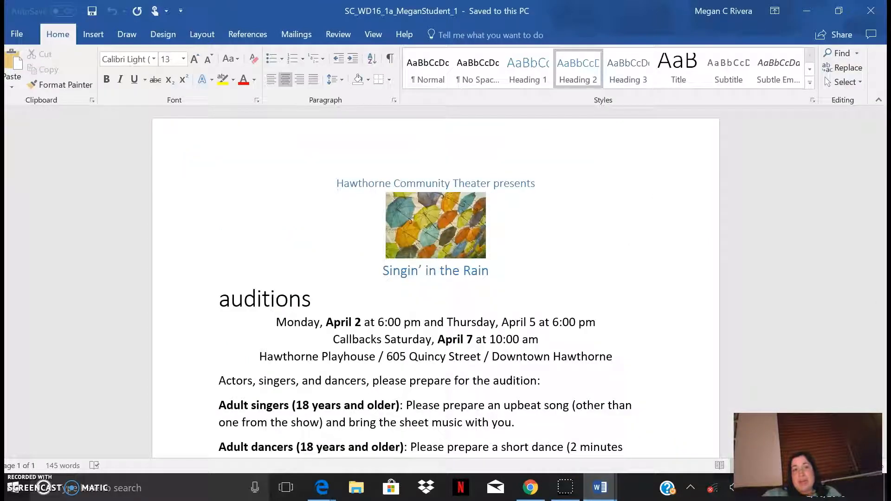
left_click(14, 33)
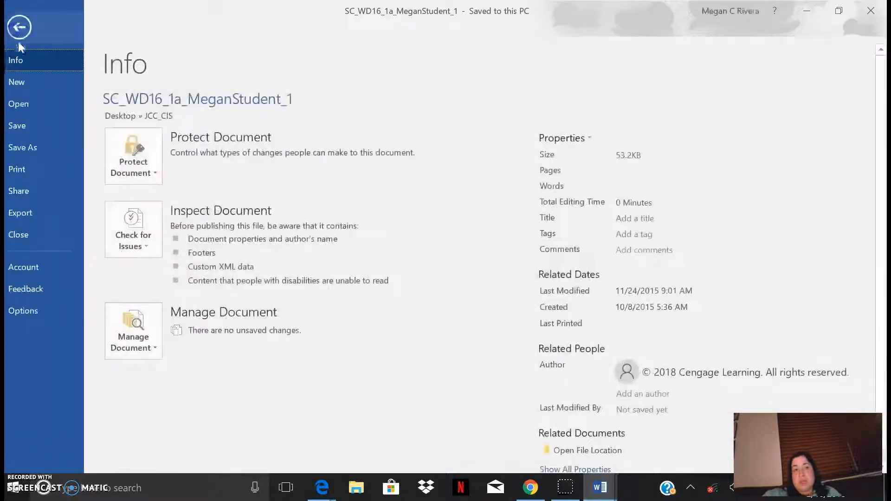
left_click(29, 146)
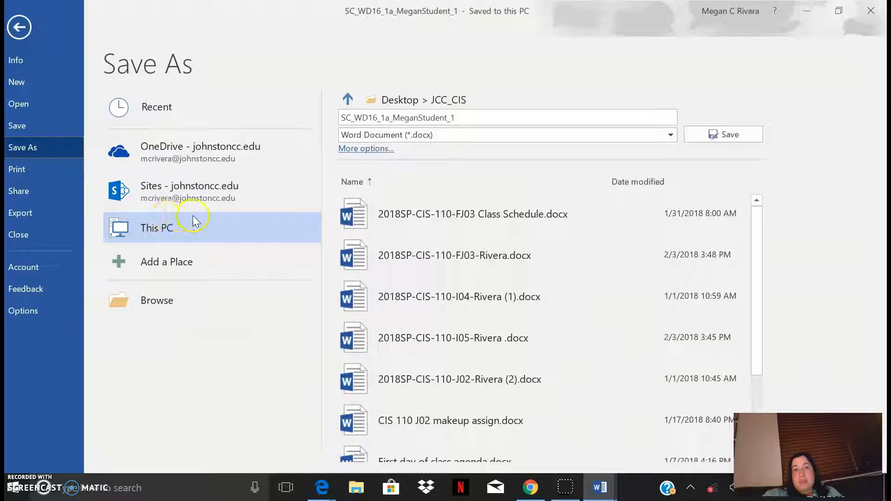
left_click(464, 118)
left_click(464, 119)
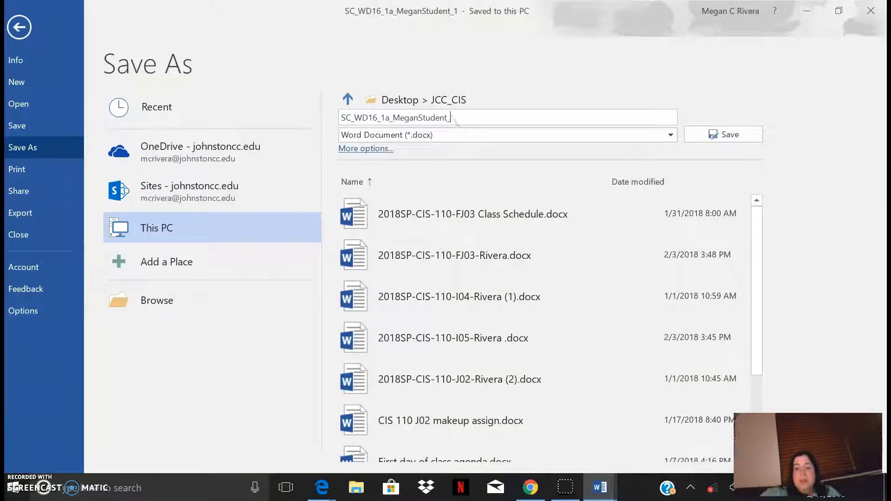
left_click(726, 135)
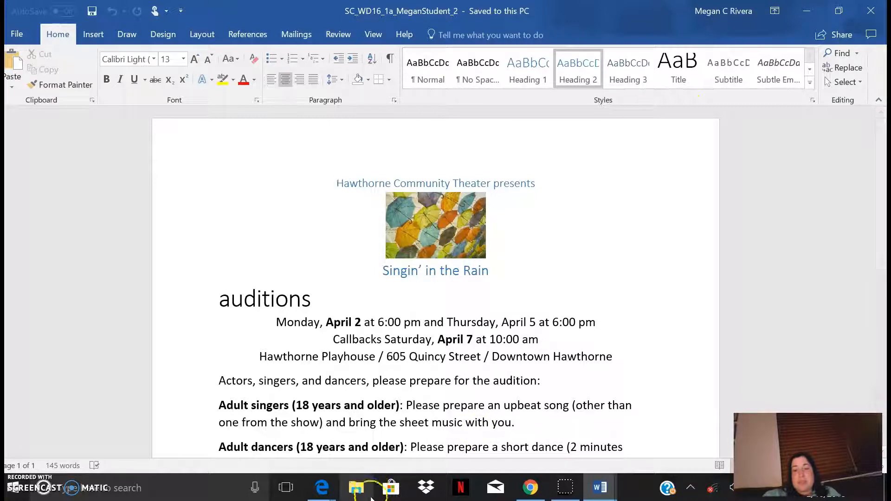
Switch back to the Instructions_SC_WD16_1a document in Word to consult the Getting Started section
left_click(324, 488)
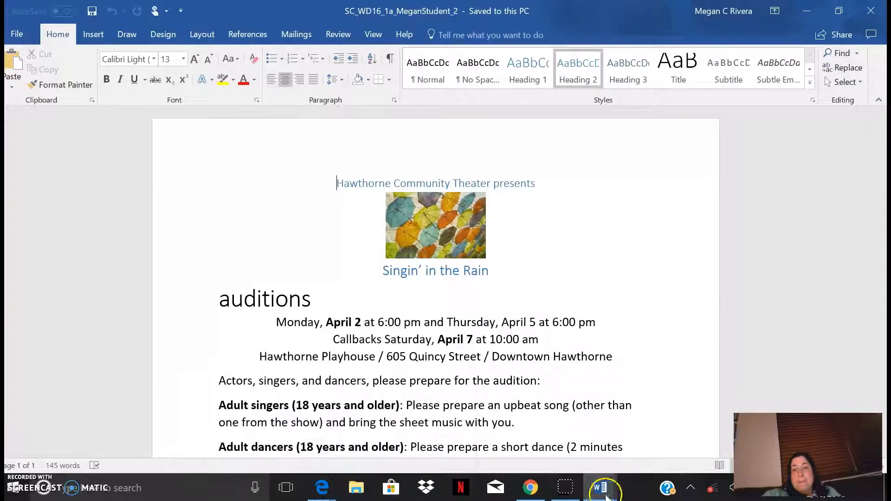
mouse_move(600, 487)
left_click(562, 450)
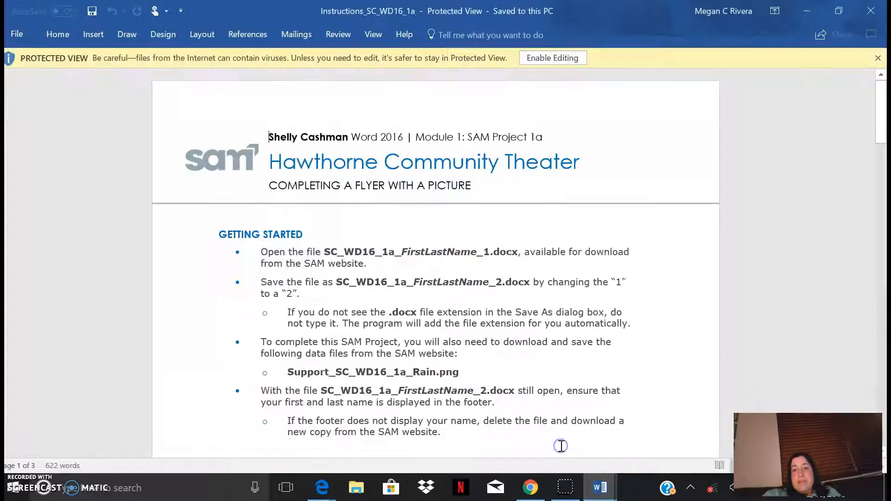
Enable editing for the Instructions_SC_WD16_1a document and read through its Getting Started section
scroll(412, 361, "down", 1)
scroll(412, 361, "down", 1)
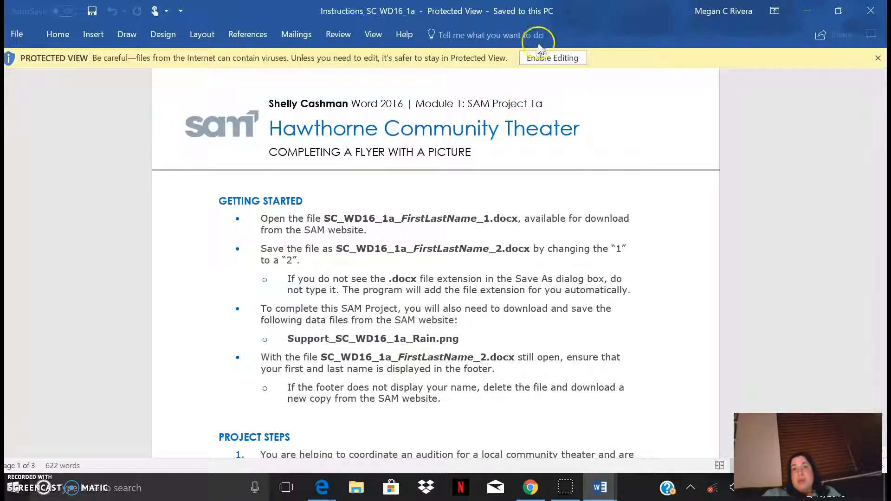
left_click(553, 58)
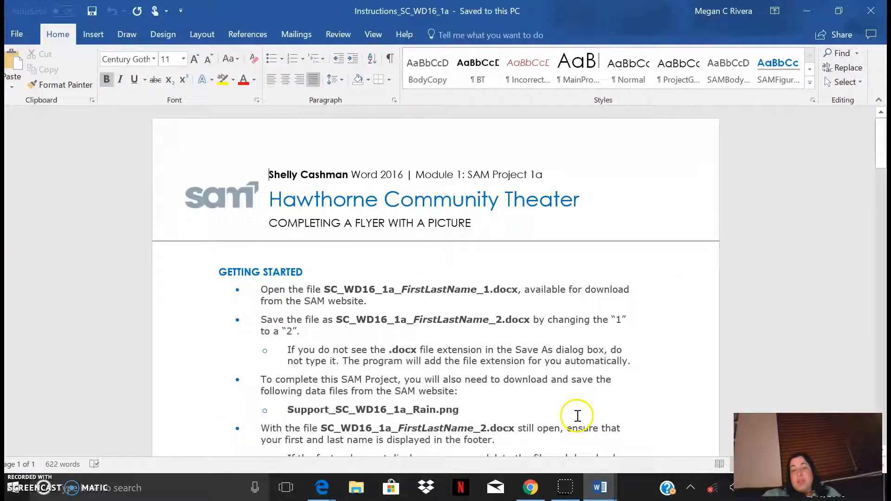
left_click(600, 490)
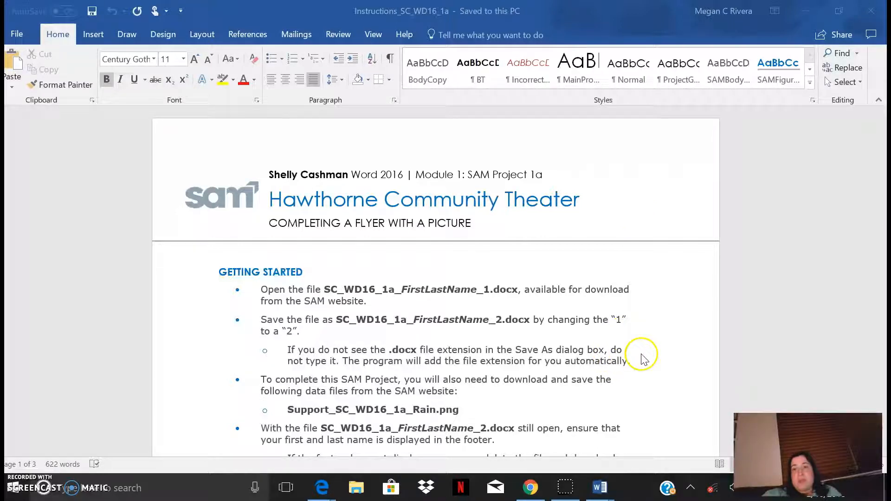
scroll(647, 360, "down", 3)
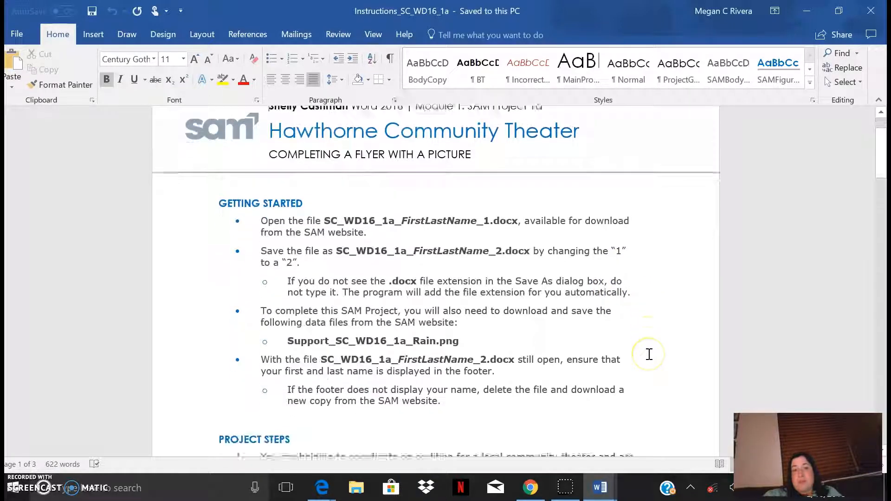
scroll(648, 354, "down", 2)
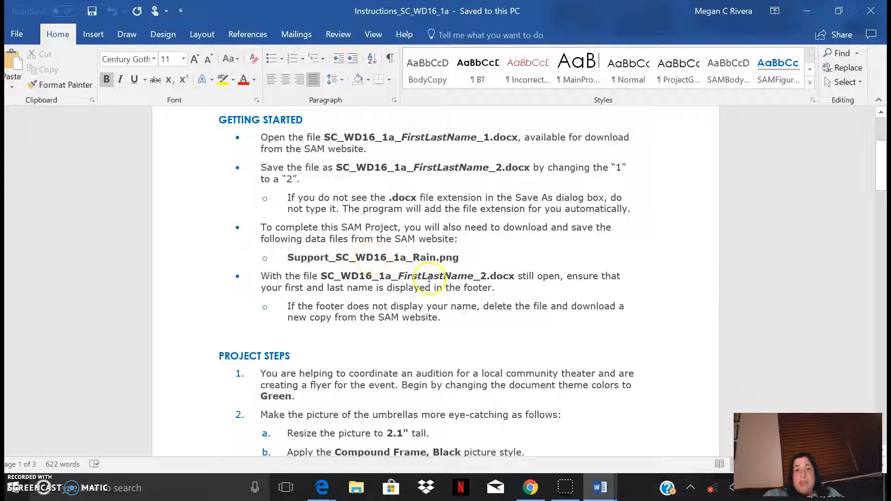
Switch to the SAM project page in Edge and save the support file Support_SC_WD16_1a_Rain.png to the JCC_CIS folder
left_click(315, 487)
left_click(358, 434)
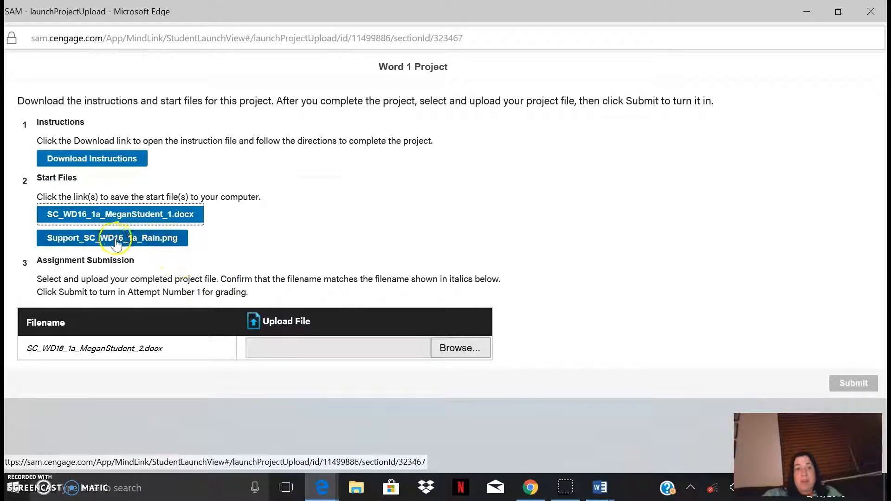
left_click(110, 242)
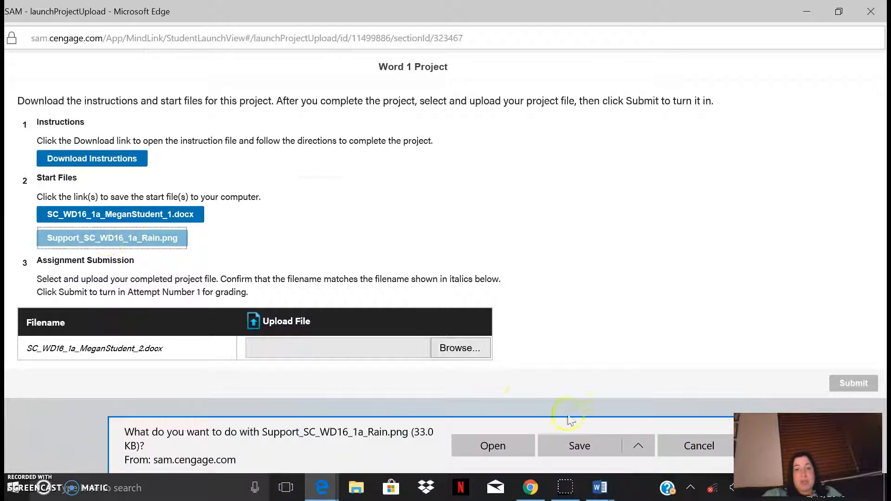
left_click(648, 453)
left_click(626, 416)
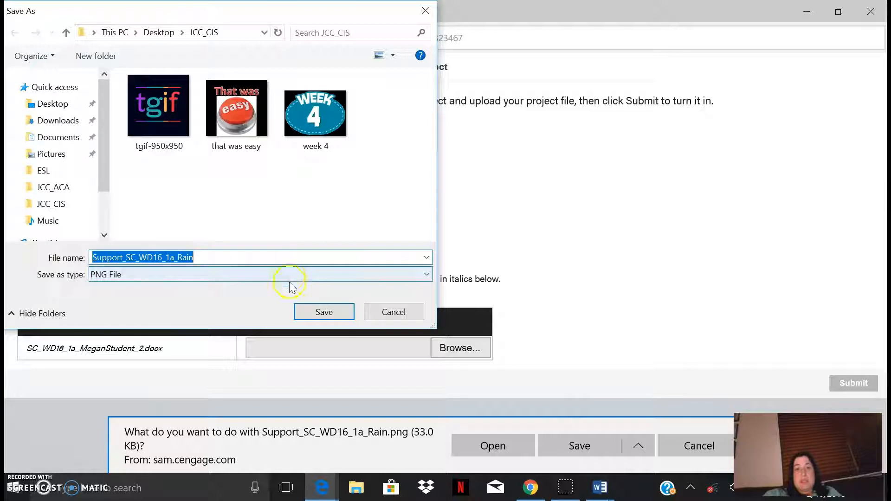
left_click(315, 311)
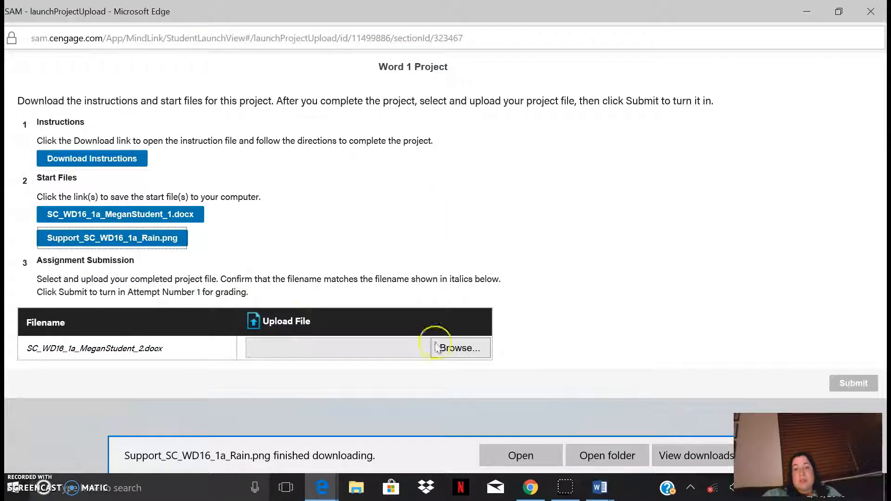
left_click(738, 449)
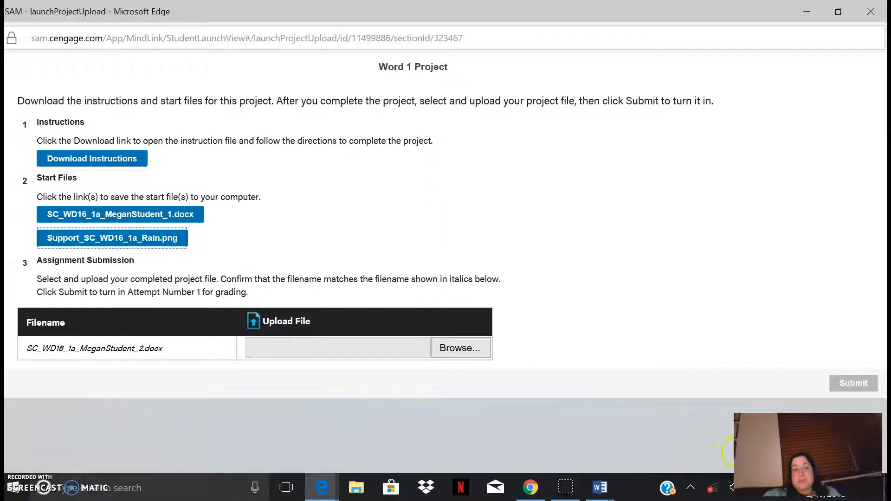
Consult the footer requirement in the Word instructions document and check the footer of the flyer copy ending in _2
left_click(600, 485)
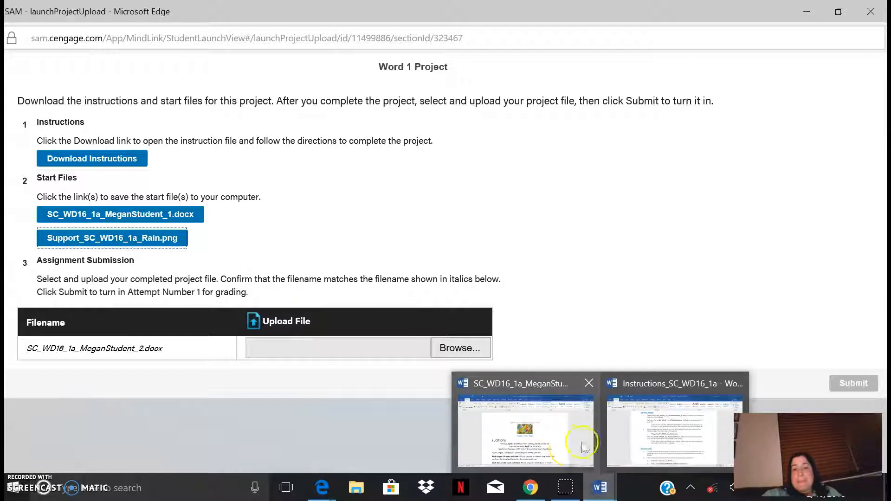
left_click(623, 447)
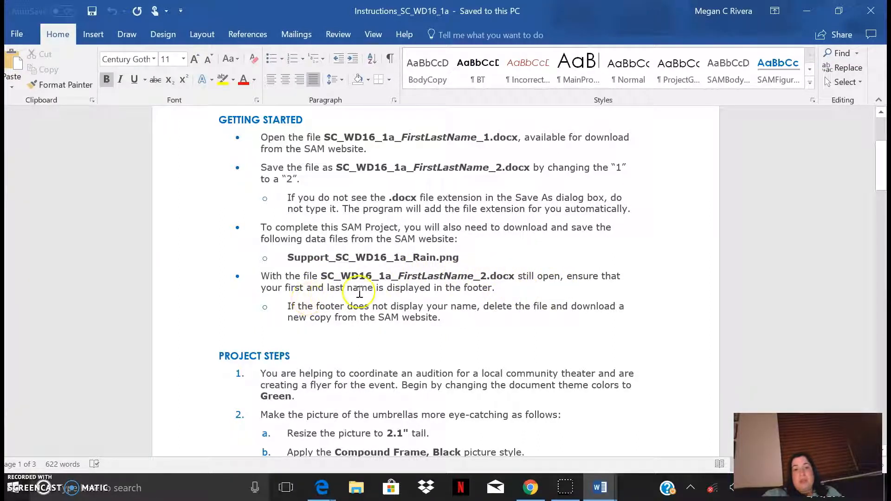
scroll(456, 299, "down", 1)
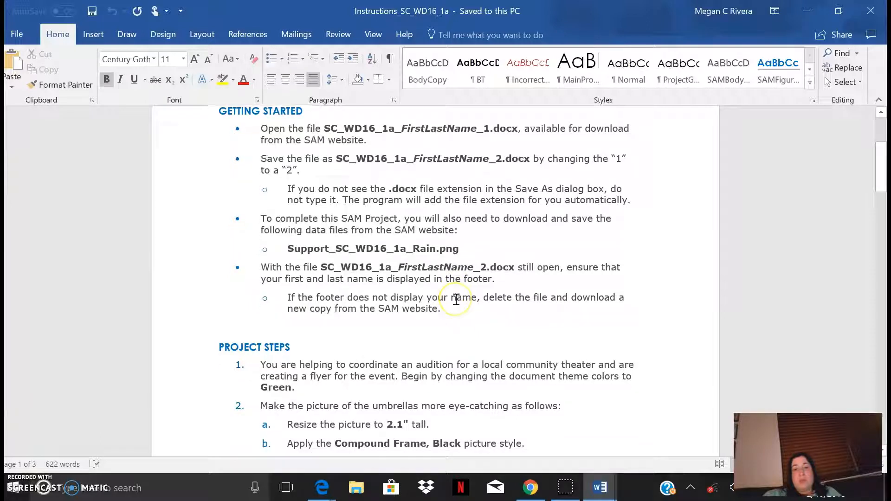
mouse_move(601, 484)
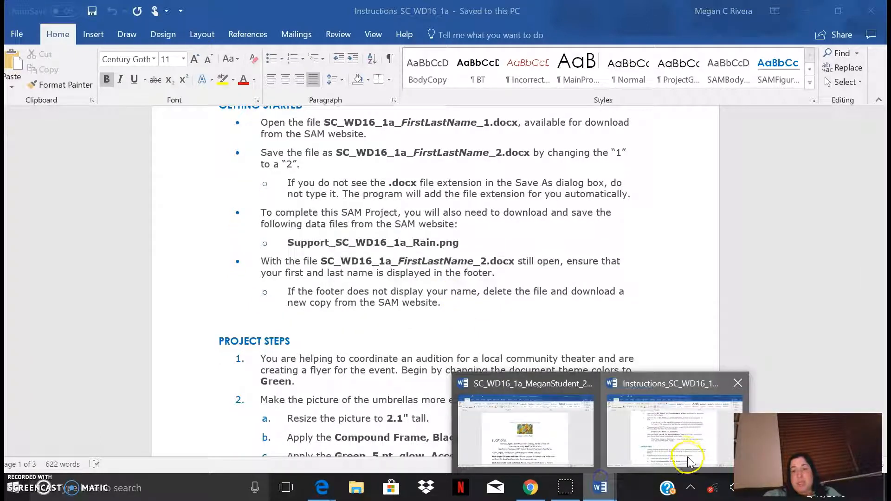
left_click(487, 419)
scroll(457, 362, "down", 5)
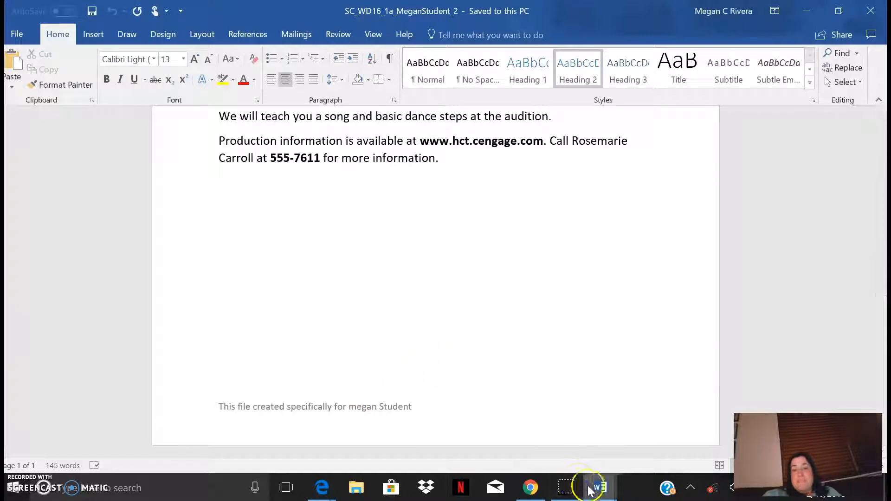
mouse_move(598, 482)
left_click(587, 443)
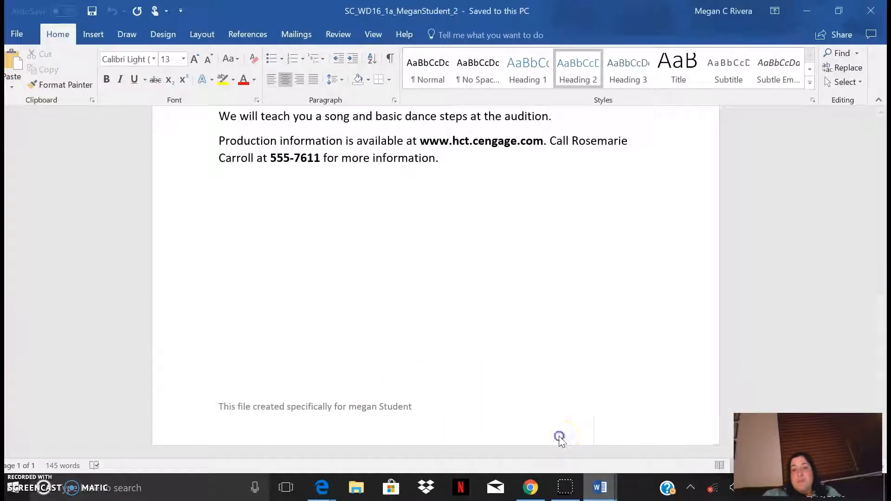
scroll(505, 320, "up", 2)
scroll(505, 319, "up", 5)
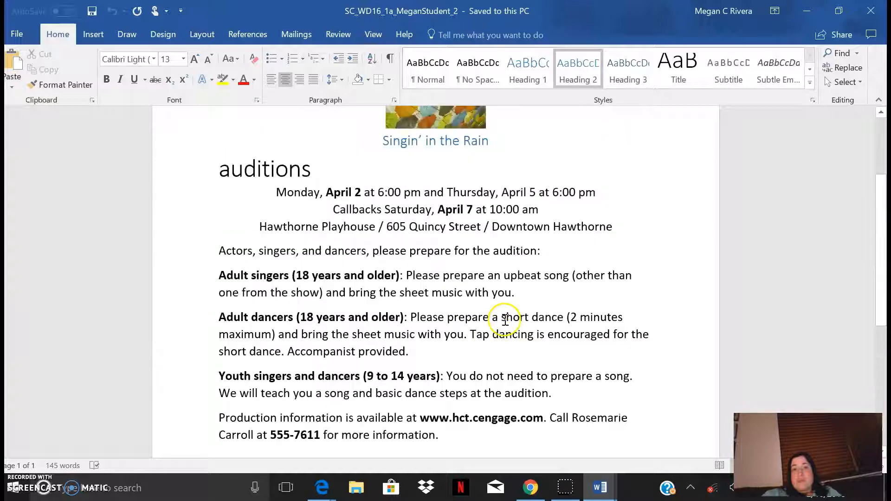
Return to the instructions document and read Project Steps 1 to 4 on theme colors, picture, headline and date formatting
mouse_move(598, 486)
left_click(672, 449)
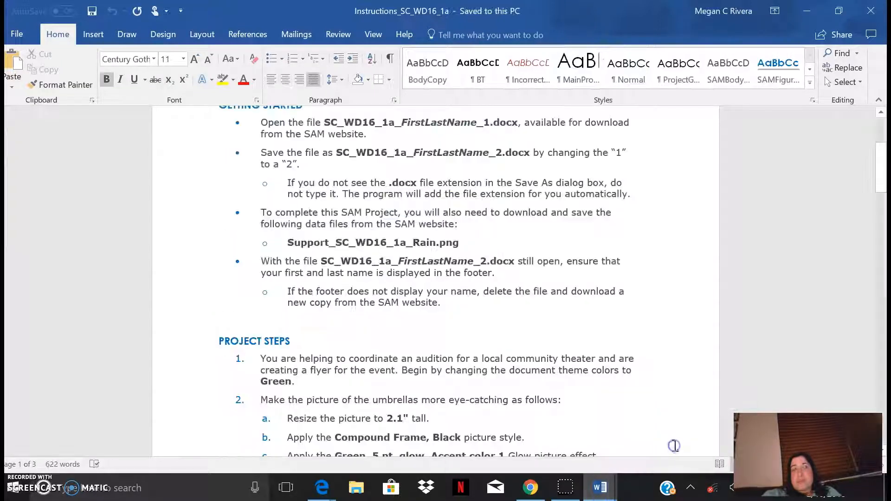
scroll(408, 338, "down", 4)
scroll(409, 334, "down", 1)
left_click(274, 146)
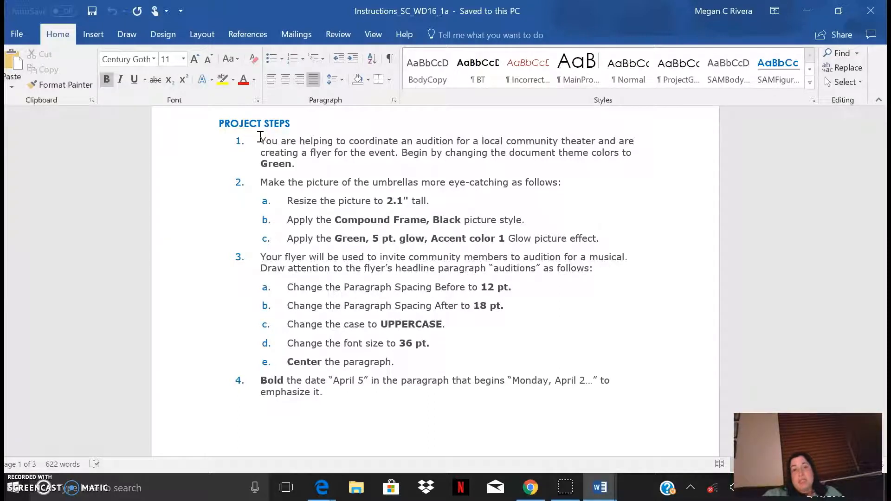
left_click(408, 215)
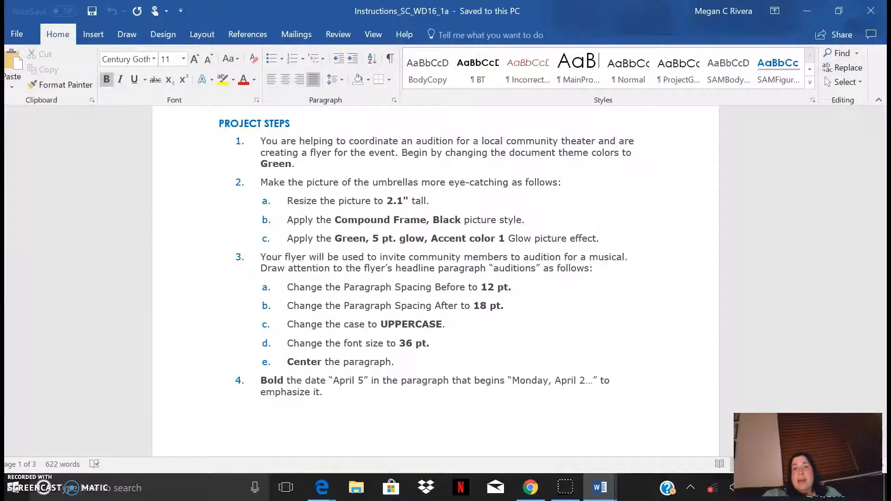
left_click(357, 288)
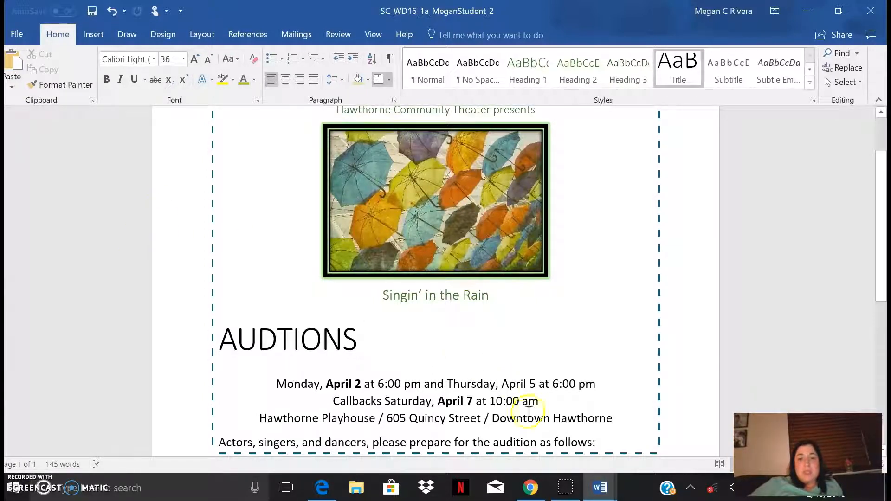
Compare the edited flyer with the Final Figure on the last page of the instructions document
left_click(597, 482)
left_click(650, 436)
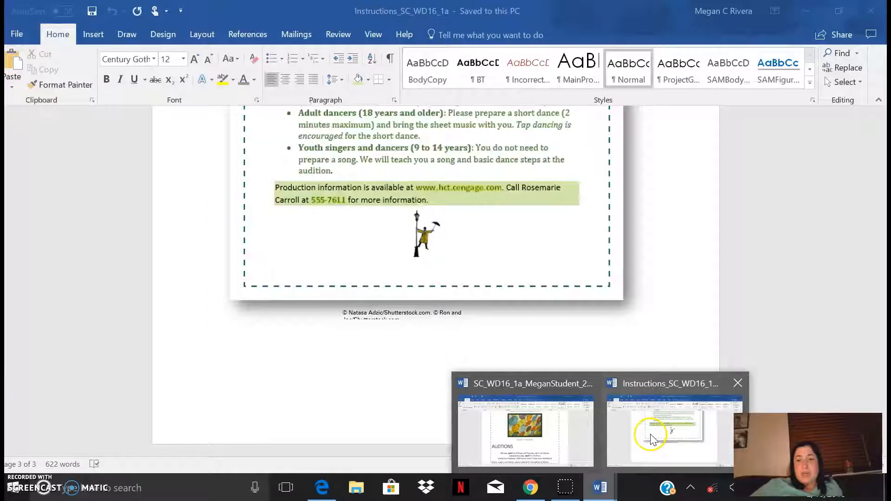
scroll(652, 273, "up", 5)
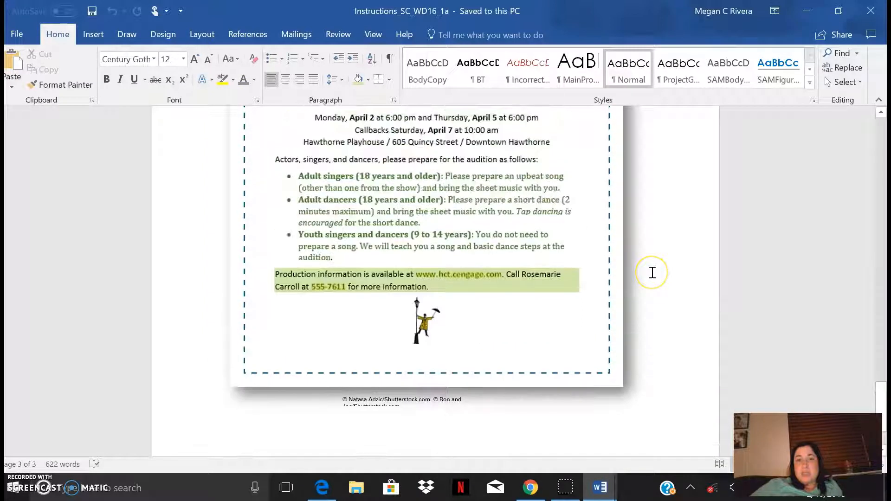
scroll(652, 273, "up", 3)
left_click(597, 484)
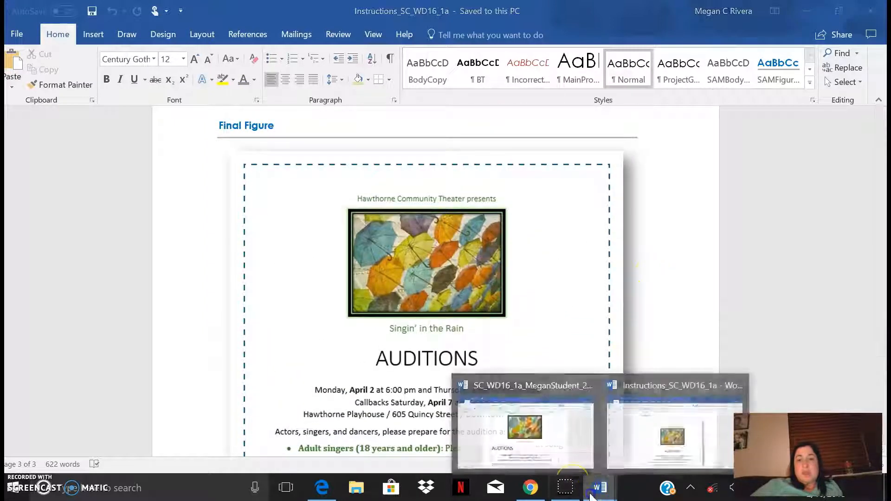
left_click(551, 449)
scroll(218, 229, "up", 2)
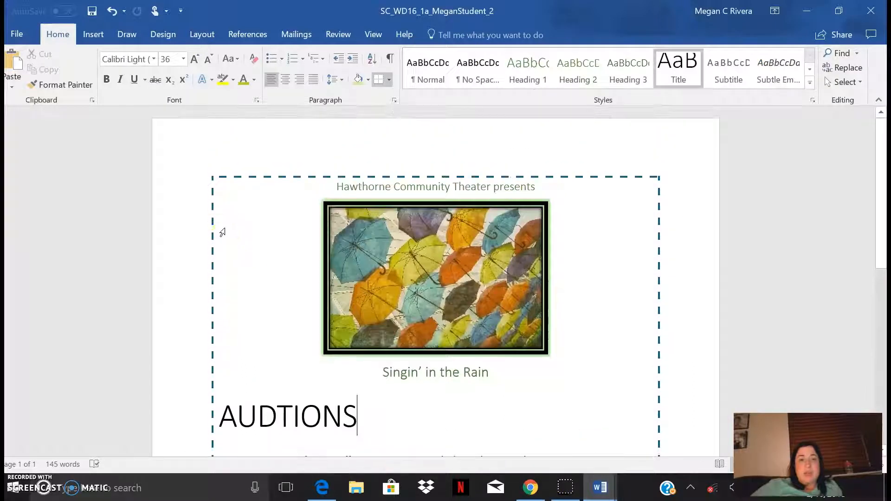
Save the finished flyer under its existing name, and close both the flyer and the instructions document
left_click(9, 39)
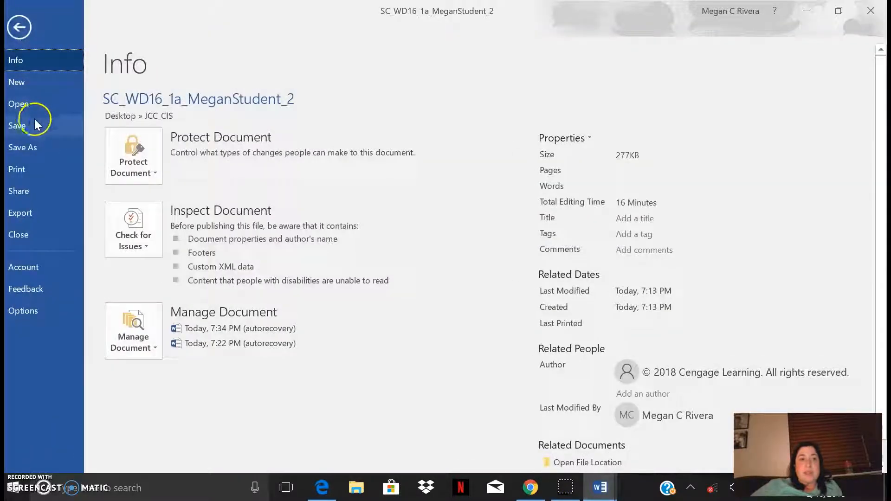
left_click(35, 124)
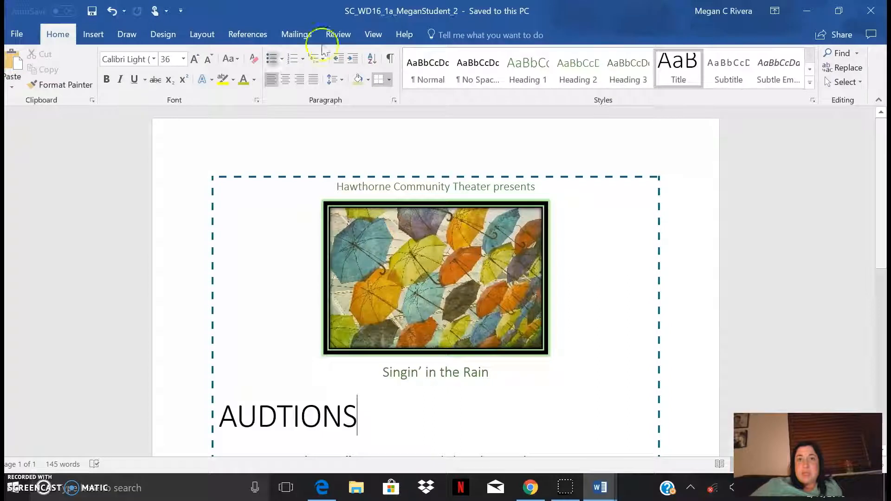
left_click(878, 16)
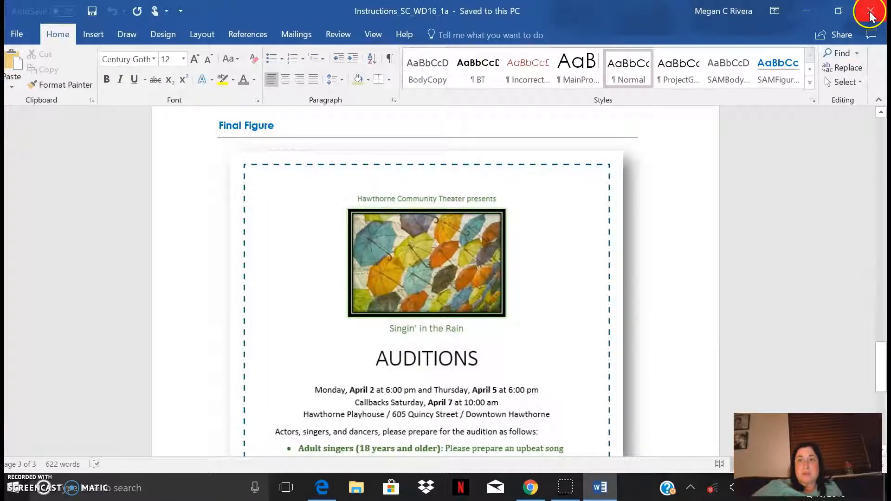
left_click(864, 17)
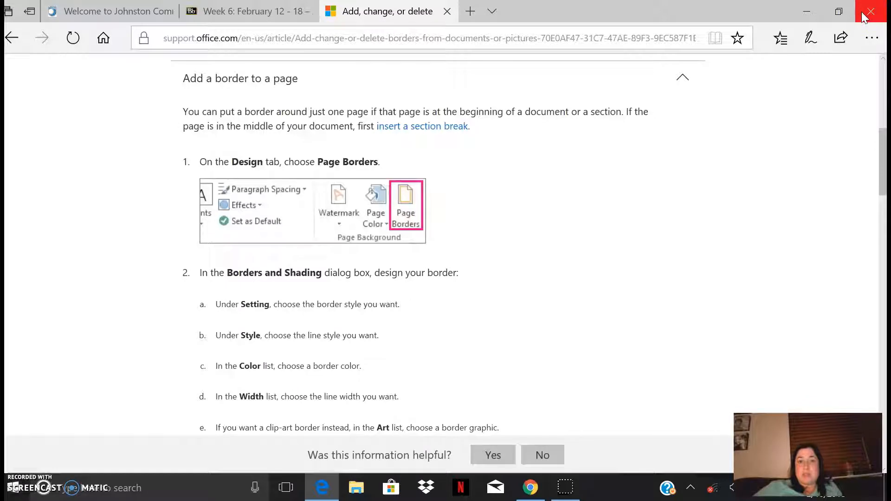
Close the border help article in Edge, and launch and start the Word 1 Project from the Week 6 course page
left_click(446, 12)
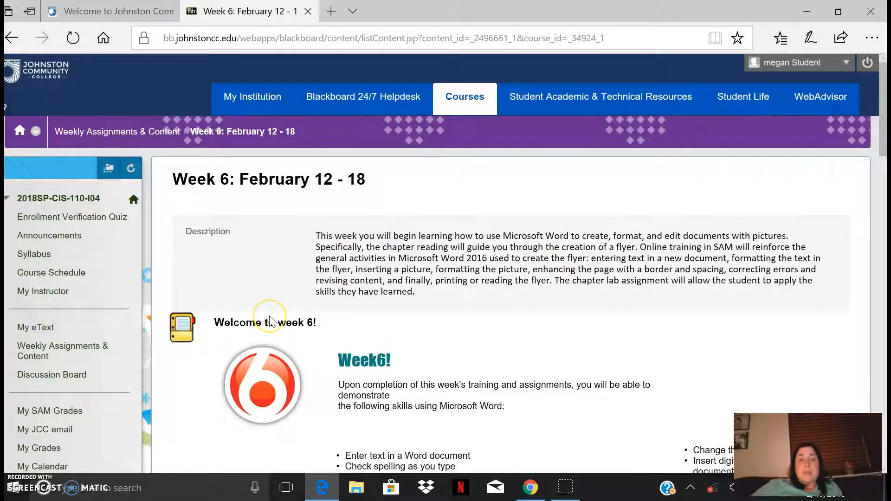
scroll(232, 355, "down", 4)
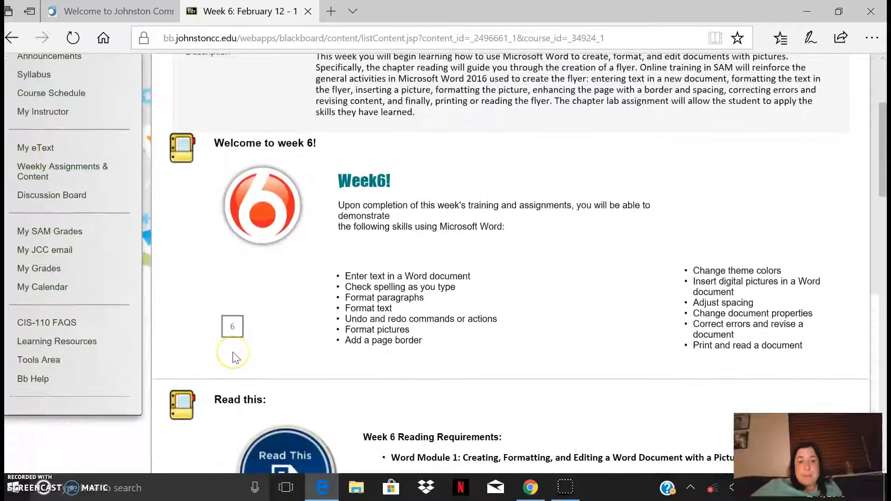
scroll(236, 358, "down", 20)
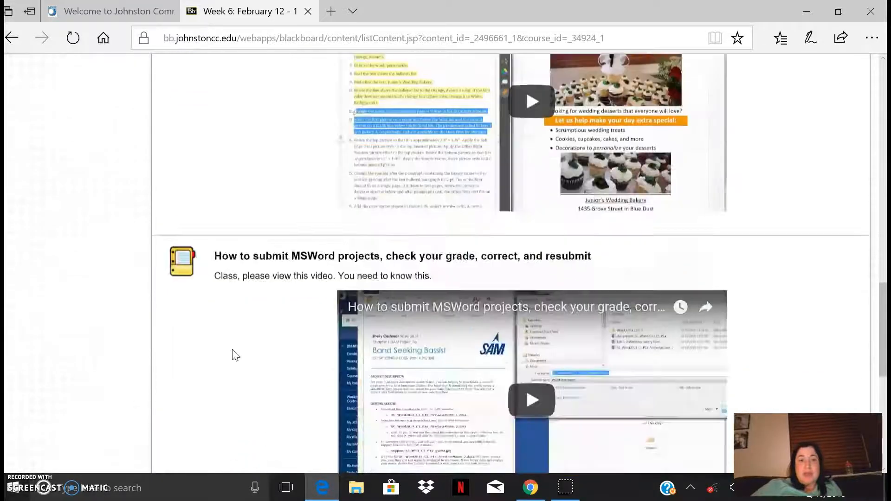
scroll(234, 355, "down", 1)
left_click(245, 302)
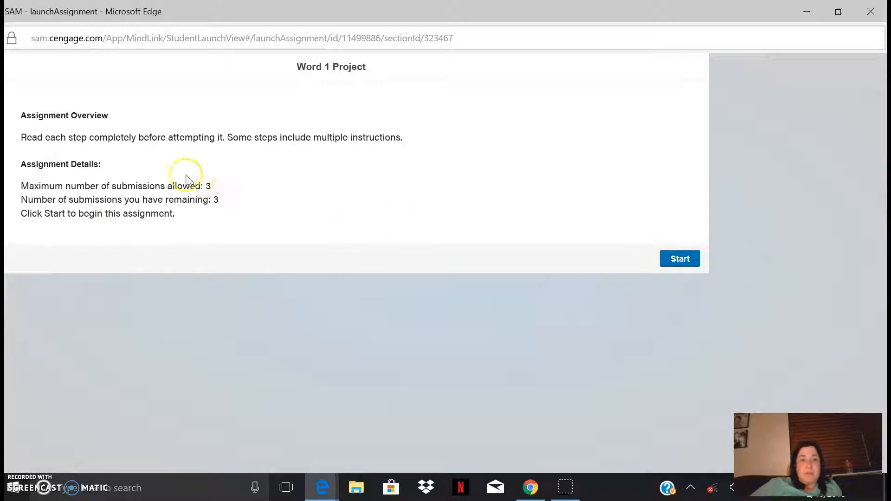
left_click(670, 254)
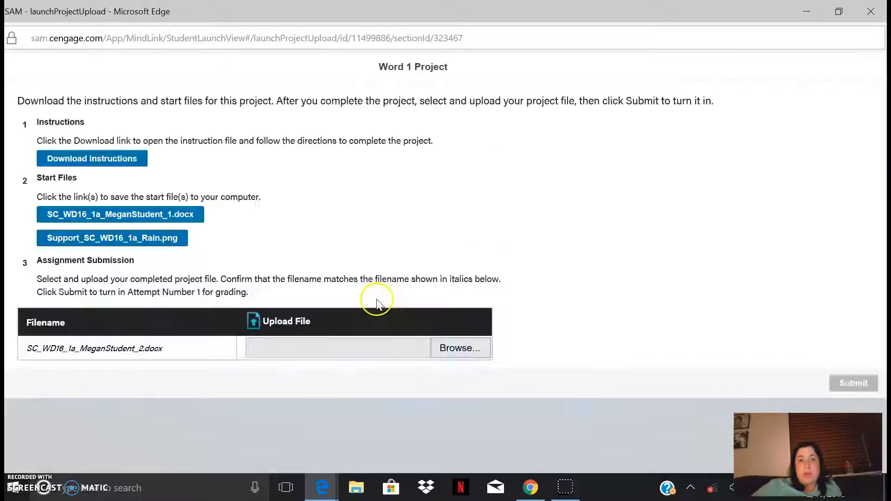
Select the completed flyer file ending in _2 from the JCC_CIS folder as the Word 1 Project upload
left_click(449, 355)
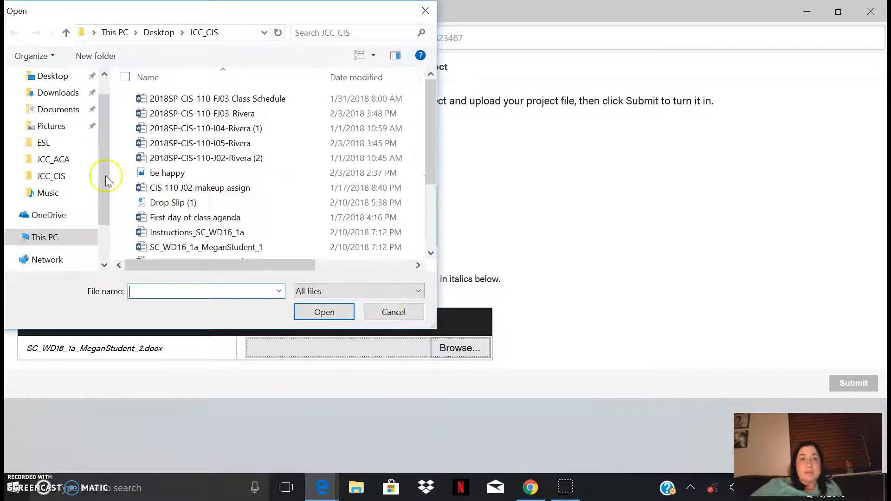
left_click(60, 179)
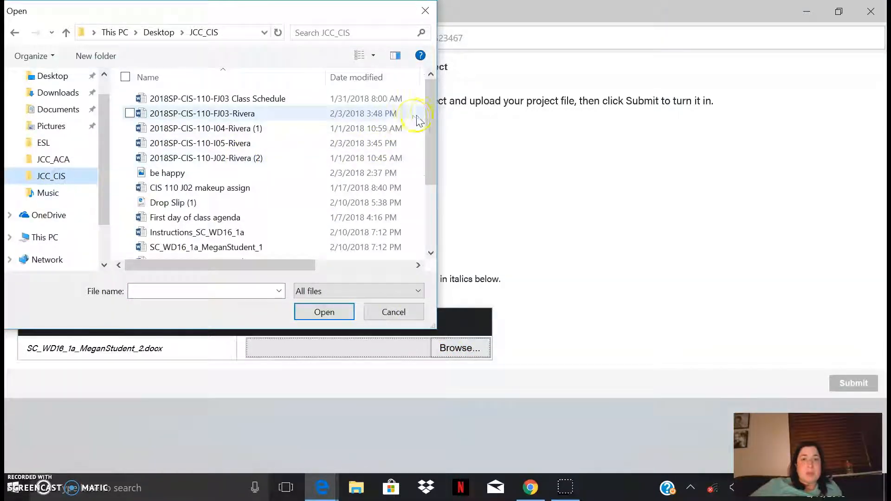
left_click_drag(430, 109, 432, 167)
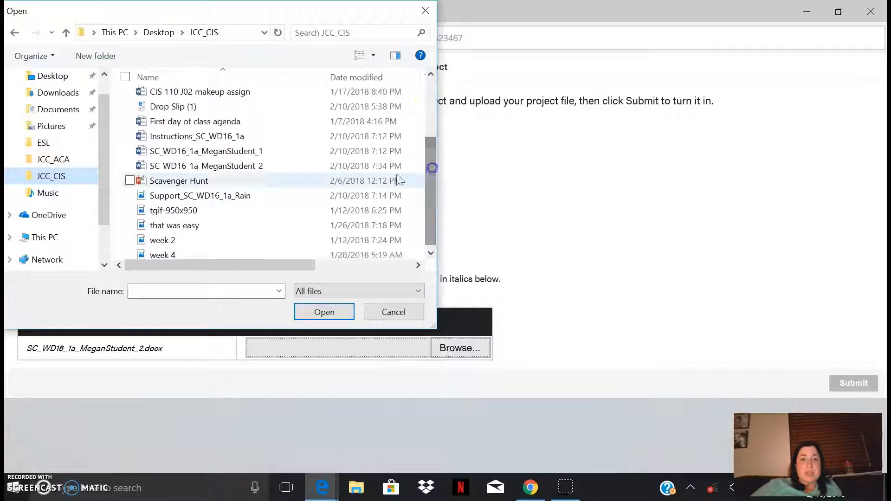
left_click(228, 170)
left_click(310, 314)
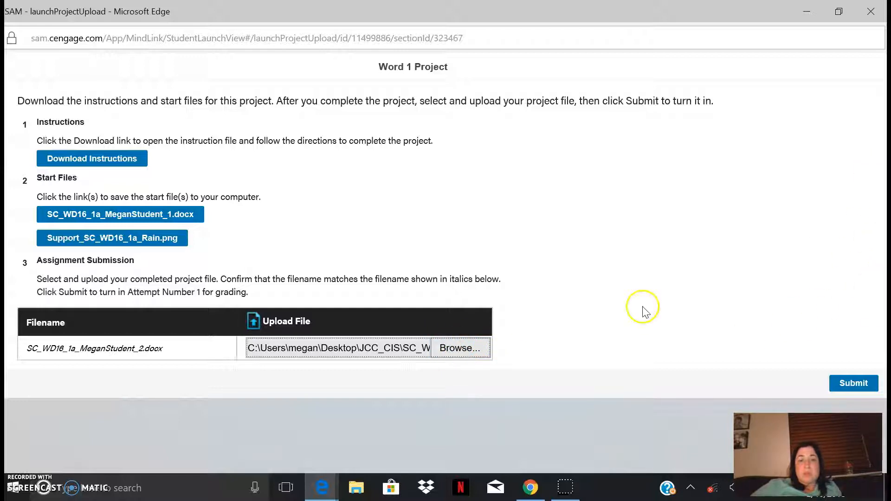
Submit the Word 1 Project for grading, acknowledge the submission, and close the upload window
left_click(843, 386)
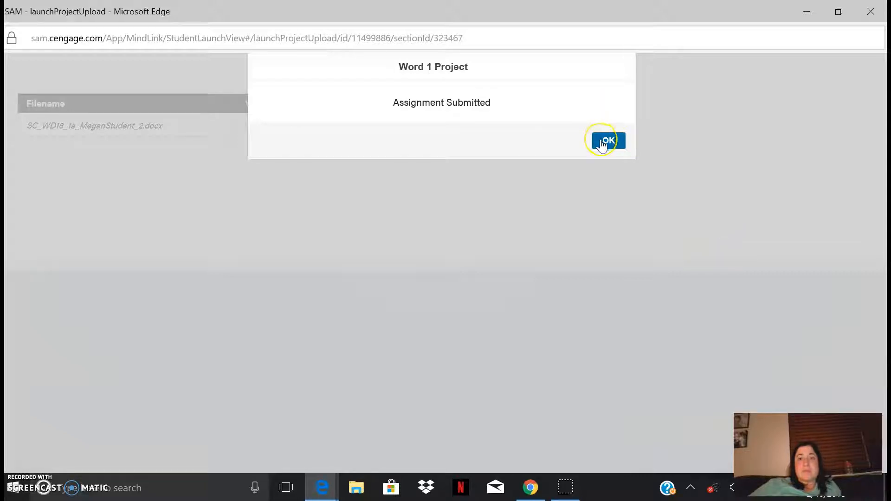
left_click(602, 145)
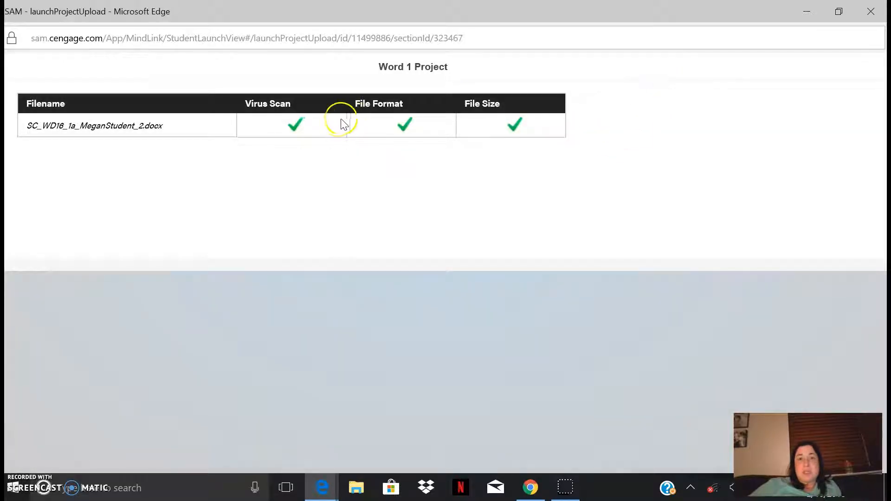
left_click(871, 11)
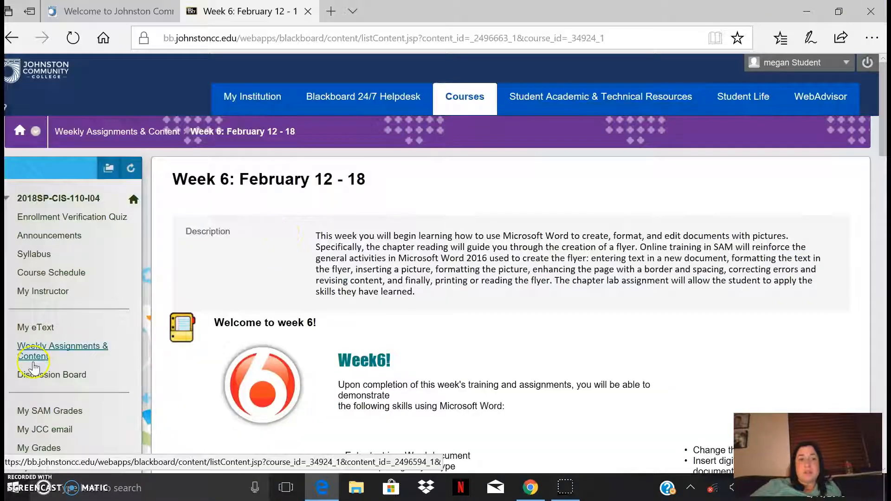
Launch My SAM Grades from the course site and show the Reports list in SAM
scroll(30, 357, "down", 5)
scroll(33, 355, "up", 2)
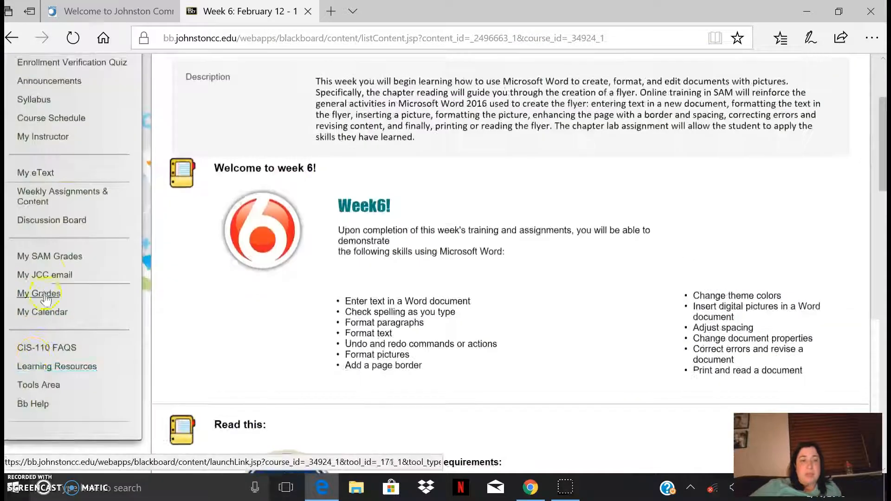
left_click(54, 257)
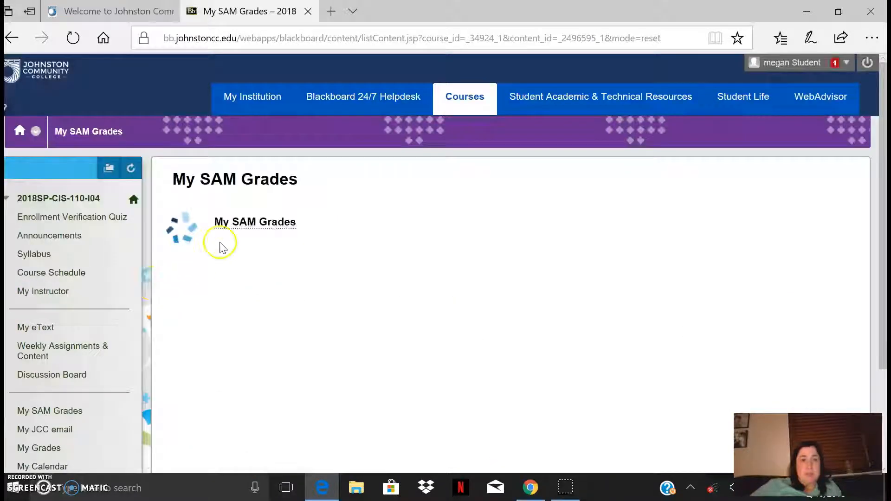
left_click(249, 222)
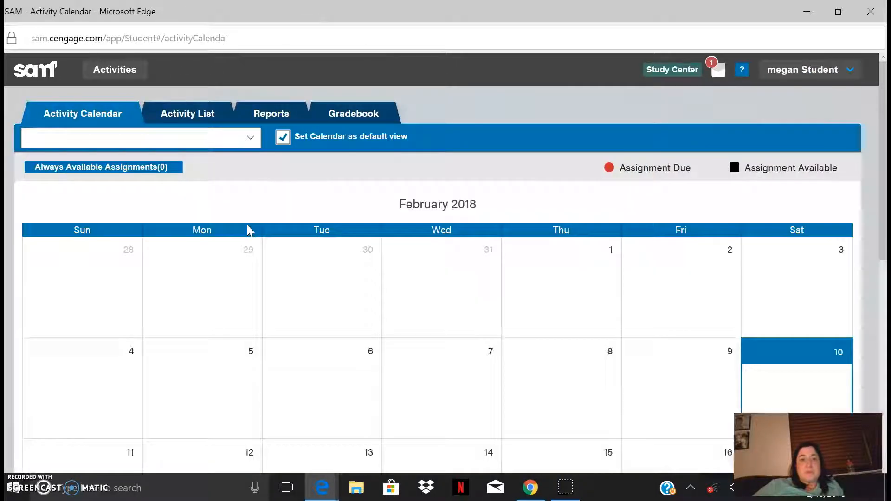
scroll(255, 371, "down", 1)
scroll(253, 366, "up", 1)
left_click(265, 113)
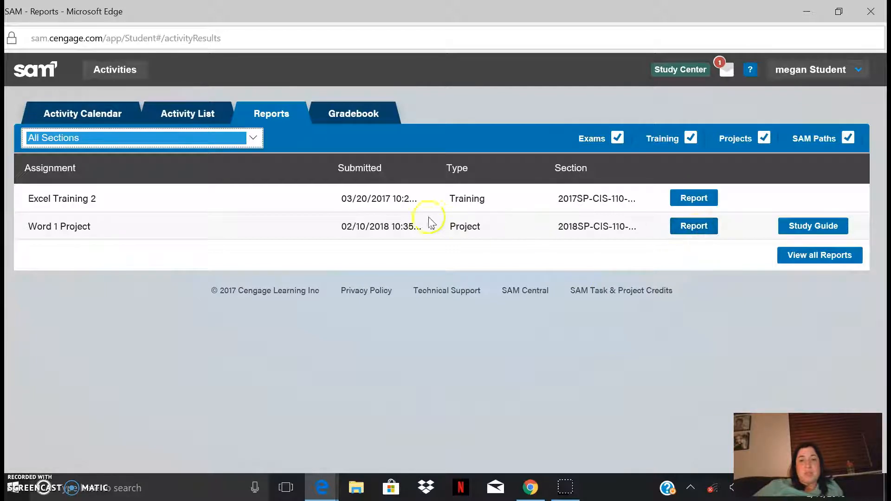
Open the Word 1 Project report in Word with editing enabled, and review the feedback on Steps 1 to 4
left_click(701, 227)
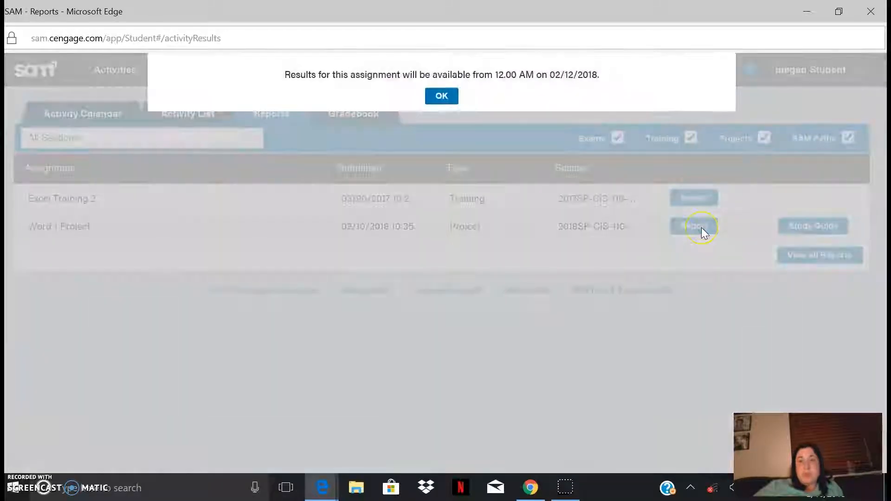
left_click(441, 96)
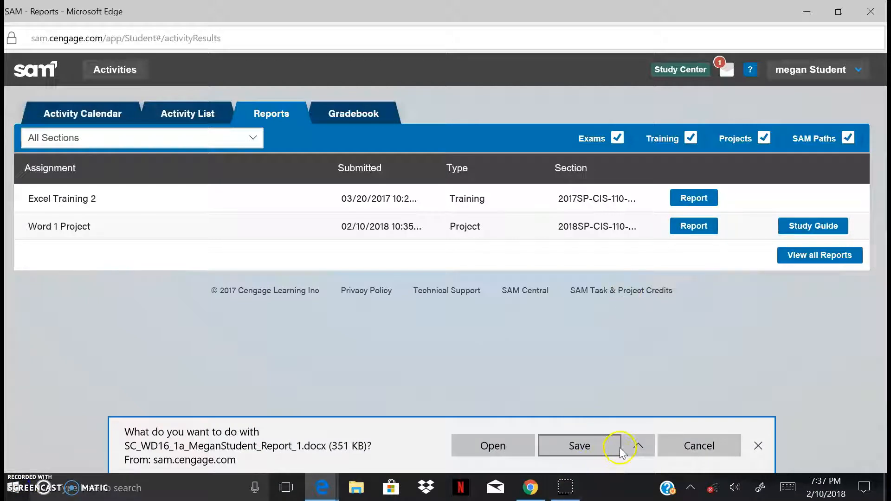
left_click(503, 453)
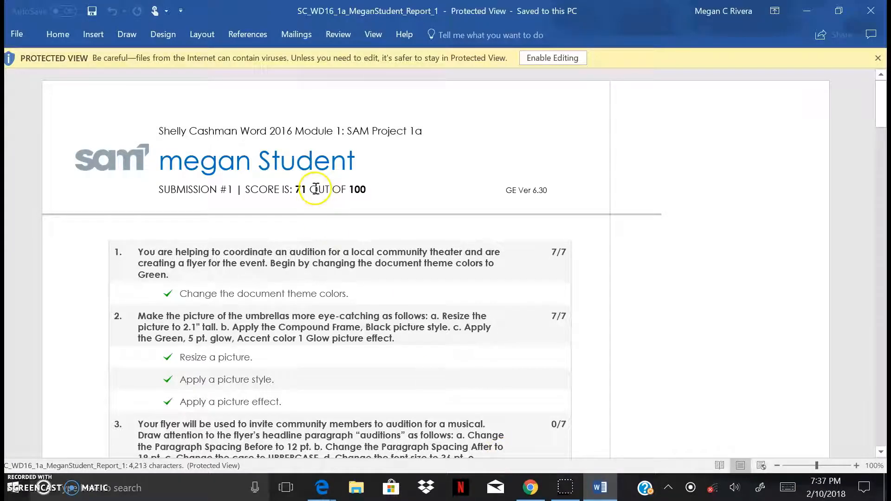
left_click(537, 57)
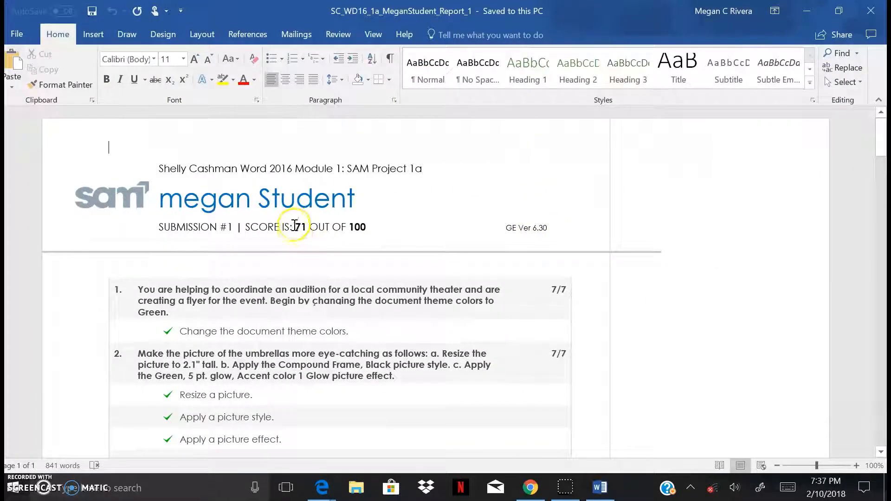
scroll(314, 344, "down", 5)
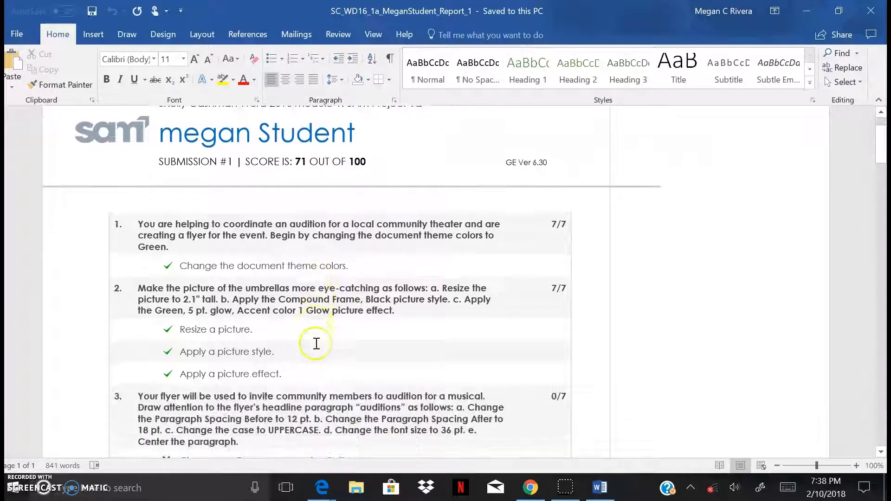
scroll(316, 343, "down", 5)
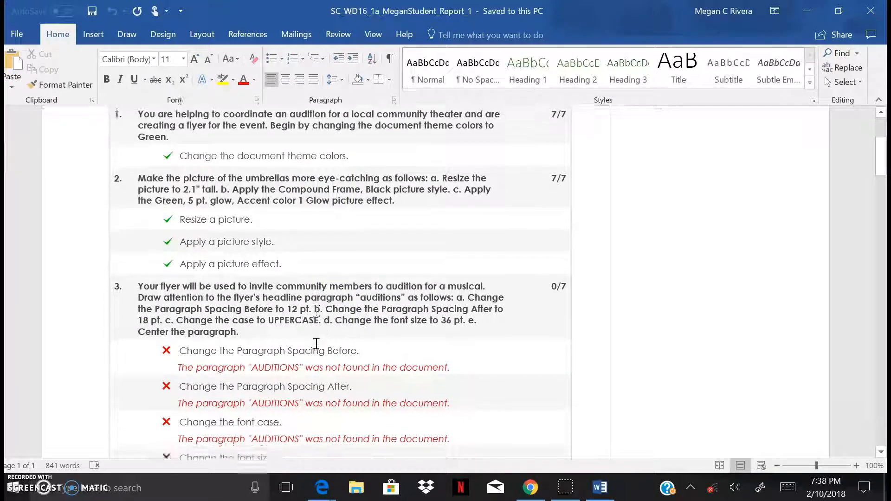
scroll(316, 343, "down", 3)
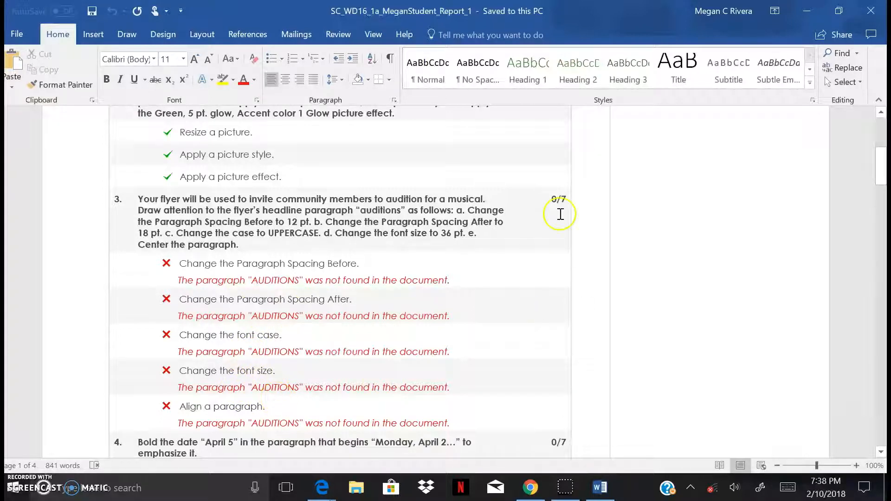
scroll(474, 350, "down", 5)
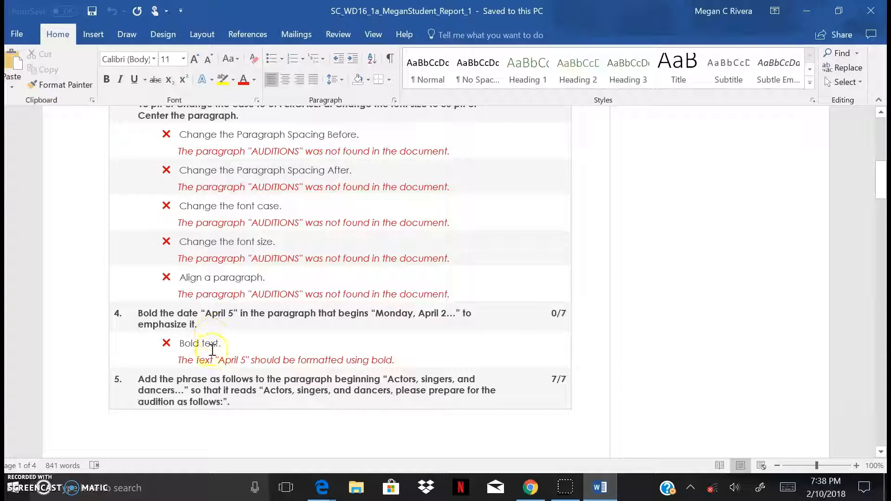
Open the submitted flyer ending in _2 from Word's recent documents
left_click(16, 34)
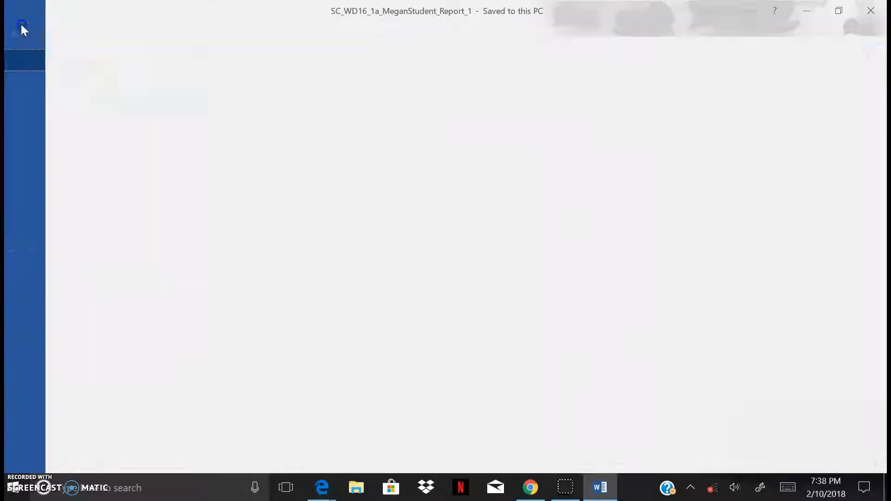
left_click(31, 98)
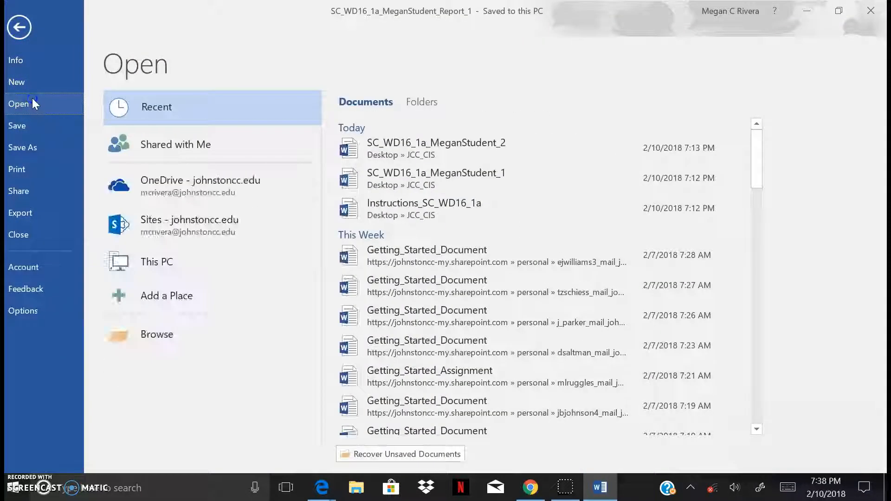
left_click(427, 158)
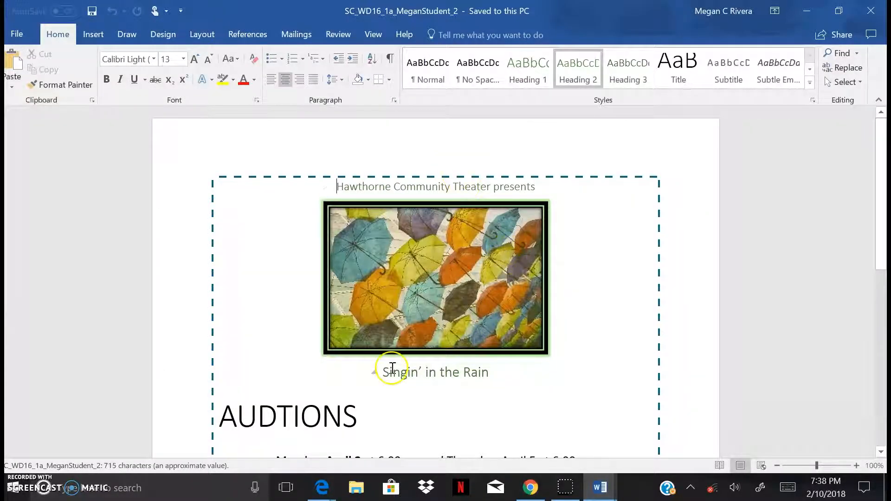
Bold the date "April 5" in the flyer paragraph beginning "Monday, April 2"
left_click(225, 416)
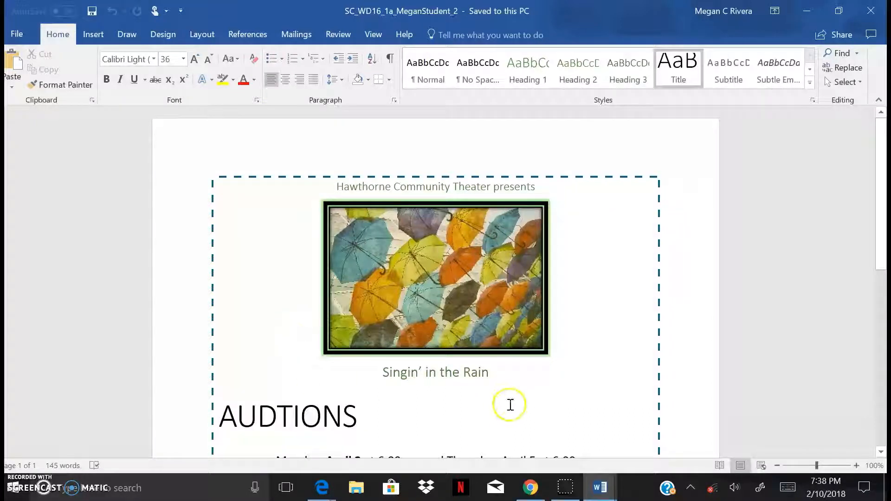
scroll(509, 402, "down", 1)
scroll(510, 393, "up", 1)
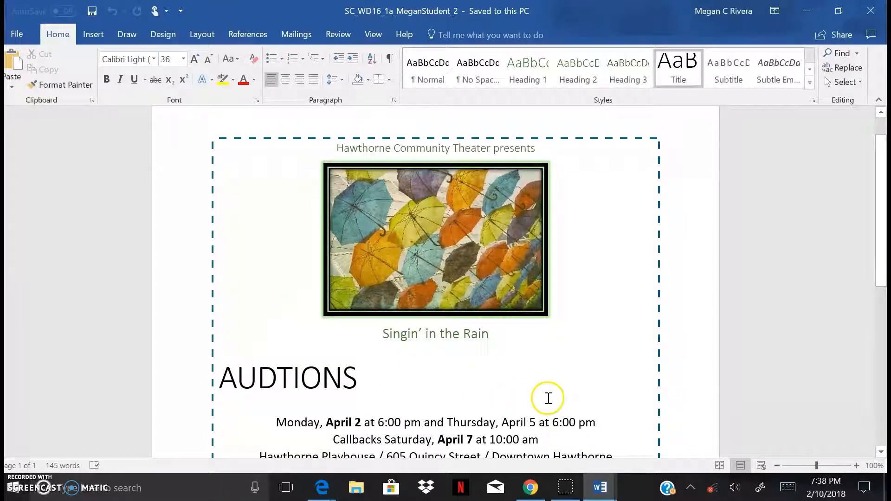
scroll(548, 398, "down", 1)
left_click_drag(531, 409, 537, 410)
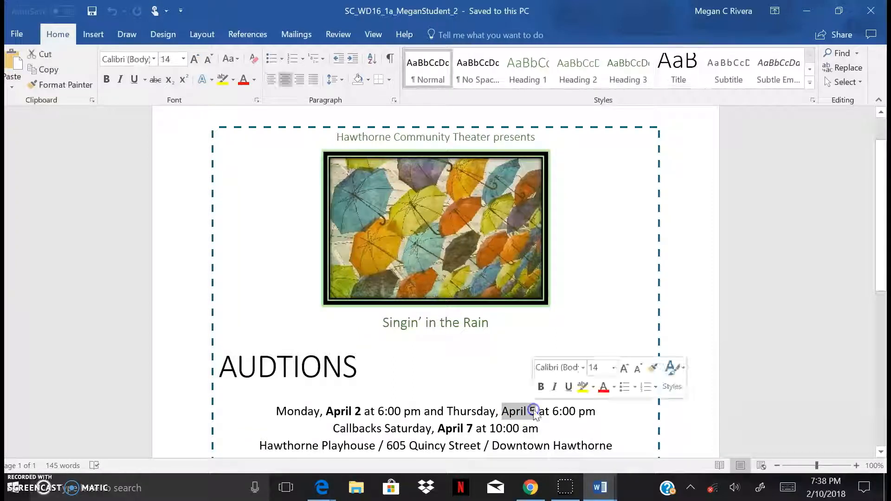
left_click(107, 79)
left_click(569, 352)
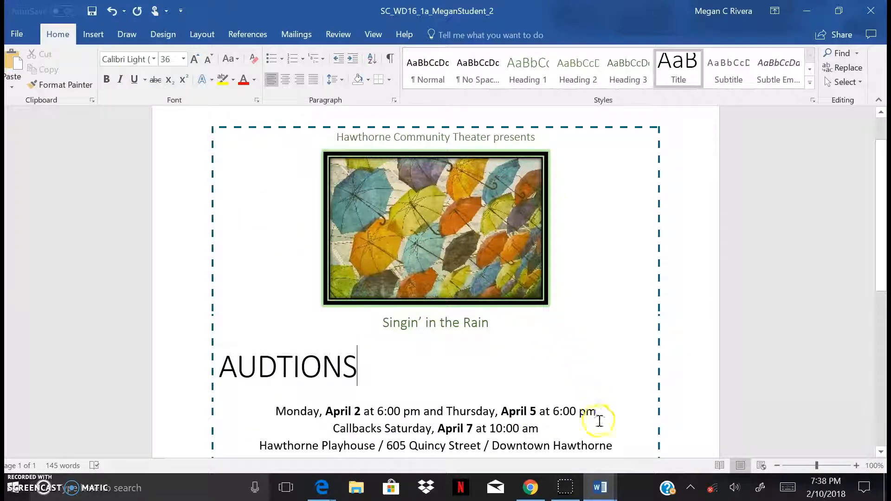
Return to the grading report and review the feedback on Steps 5 to 14 and the annotated flyer at the end
mouse_move(599, 487)
left_click(517, 430)
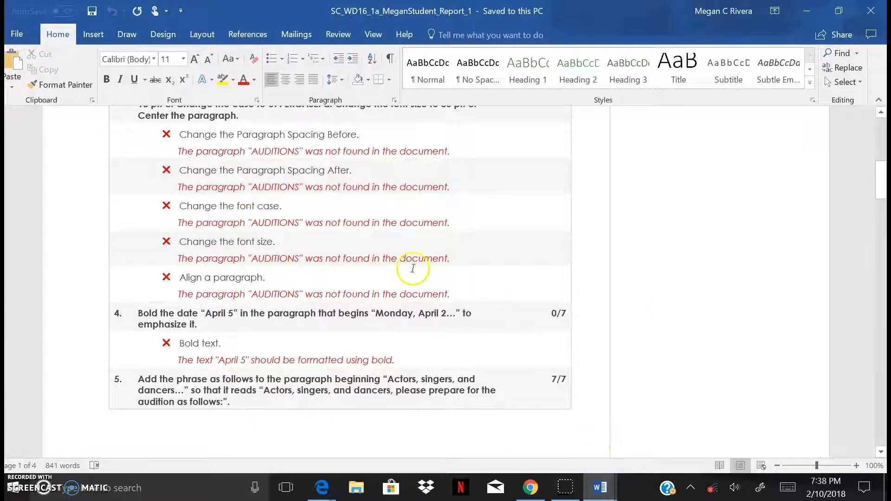
scroll(325, 302, "down", 10)
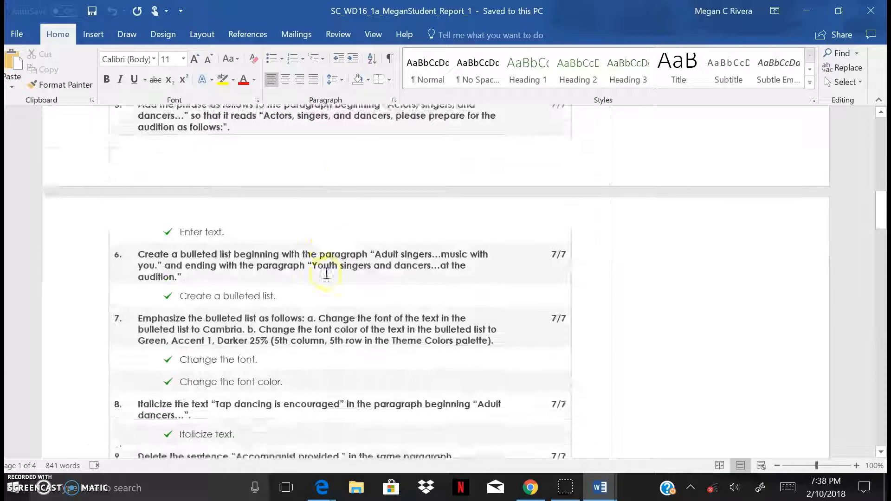
scroll(327, 263, "down", 5)
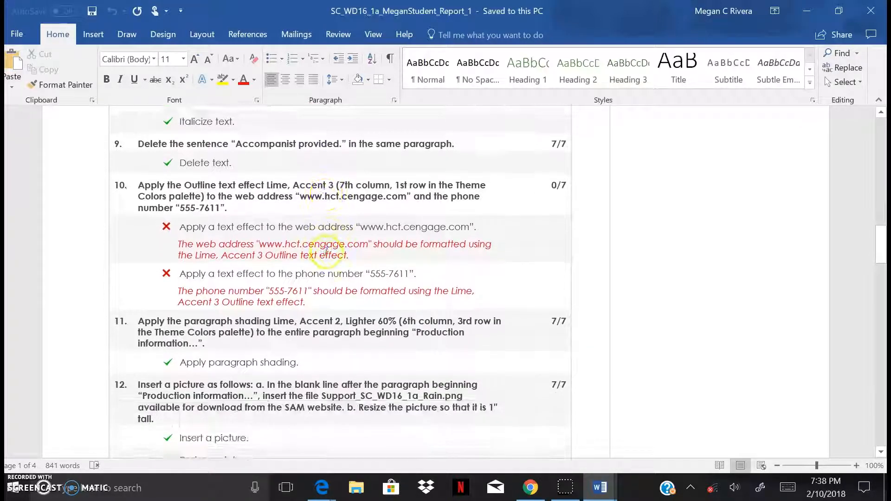
scroll(327, 252, "down", 1)
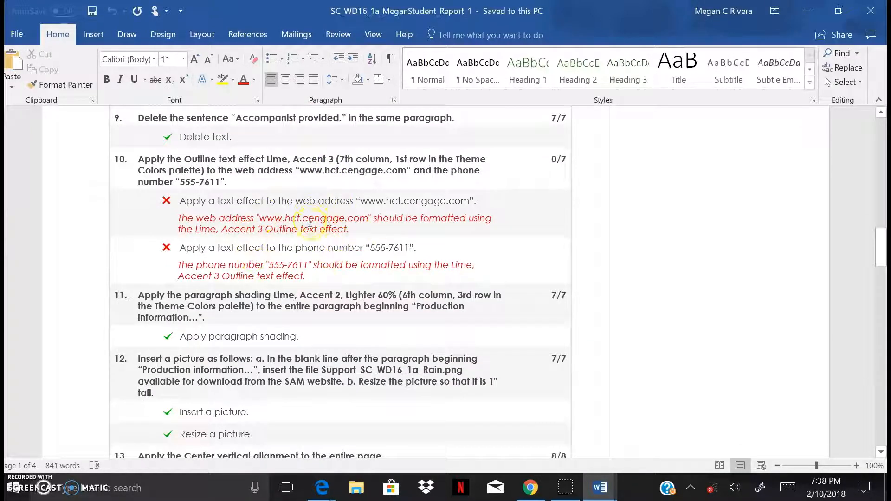
scroll(334, 264, "down", 15)
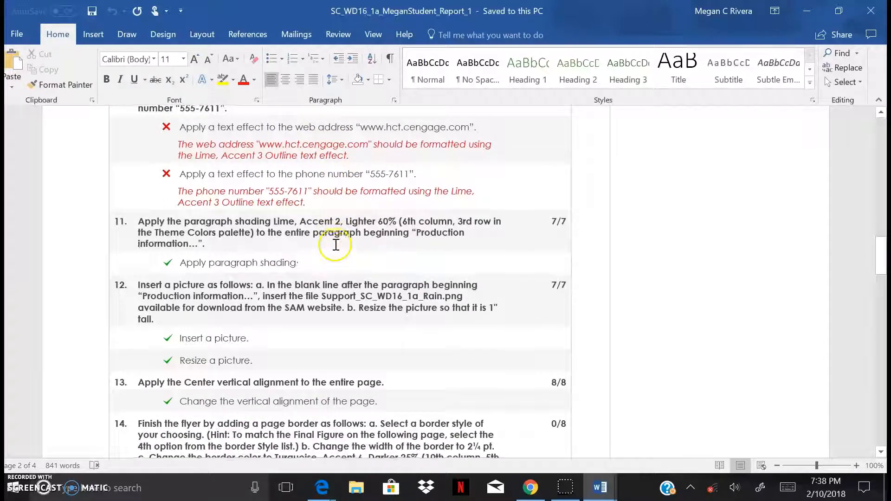
scroll(335, 227, "down", 5)
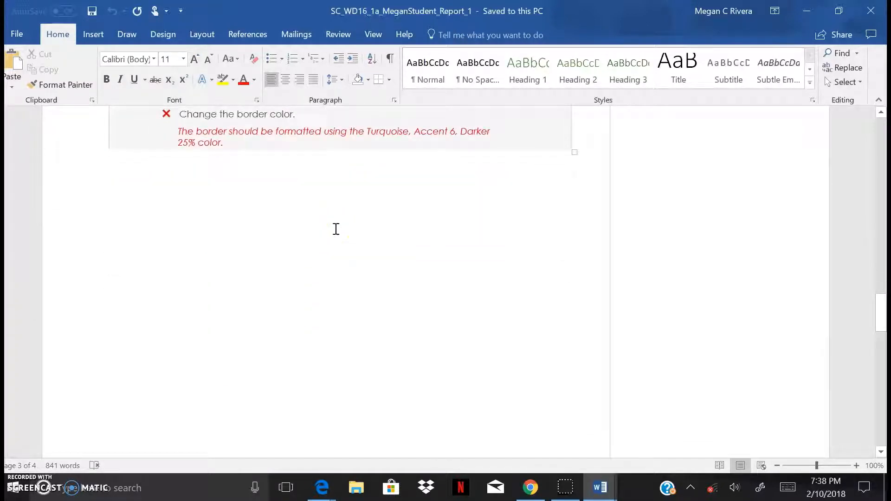
scroll(334, 232, "down", 10)
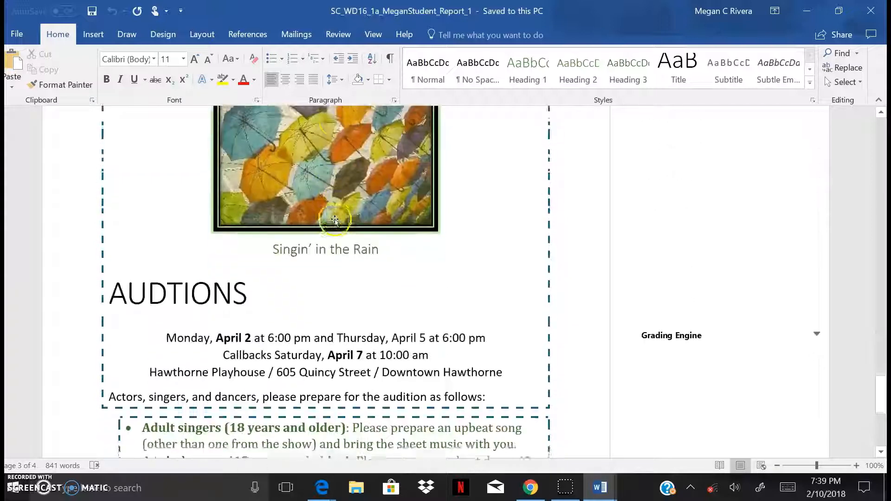
scroll(330, 249, "down", 5)
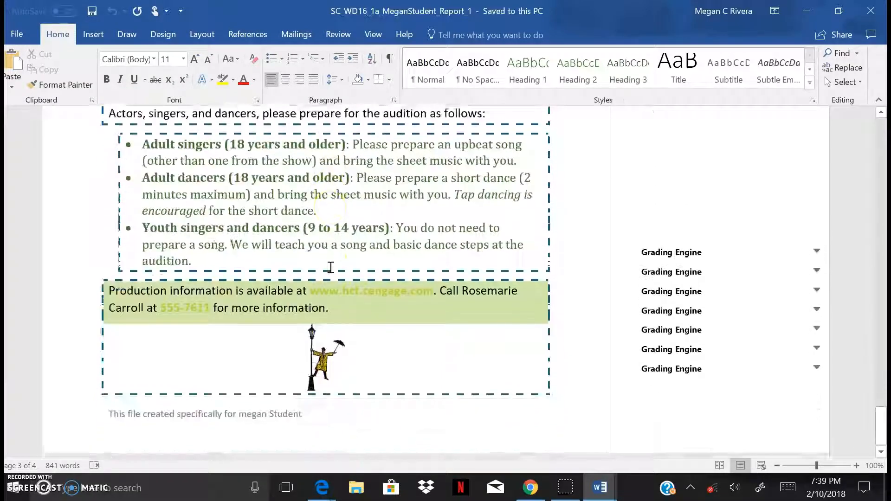
scroll(331, 268, "up", 1)
scroll(331, 267, "up", 5)
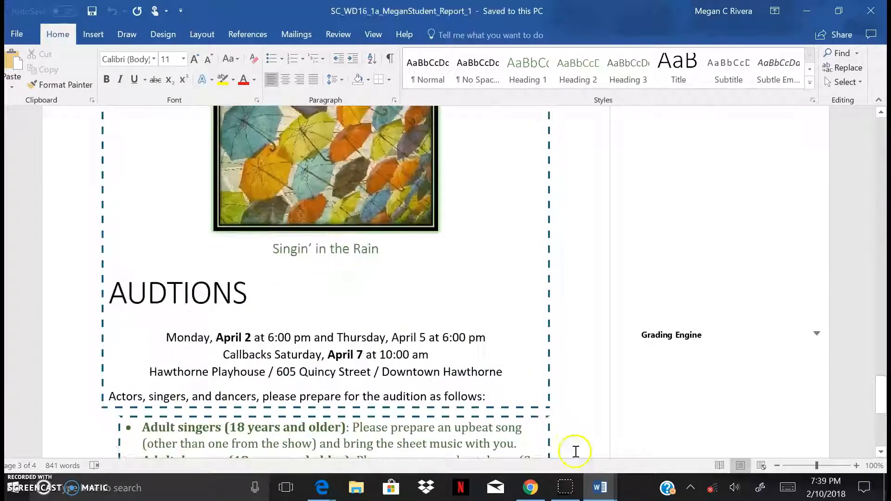
Save the corrected flyer ending in _2, and close the flyer, the grading report and the SAM reports window
mouse_move(611, 496)
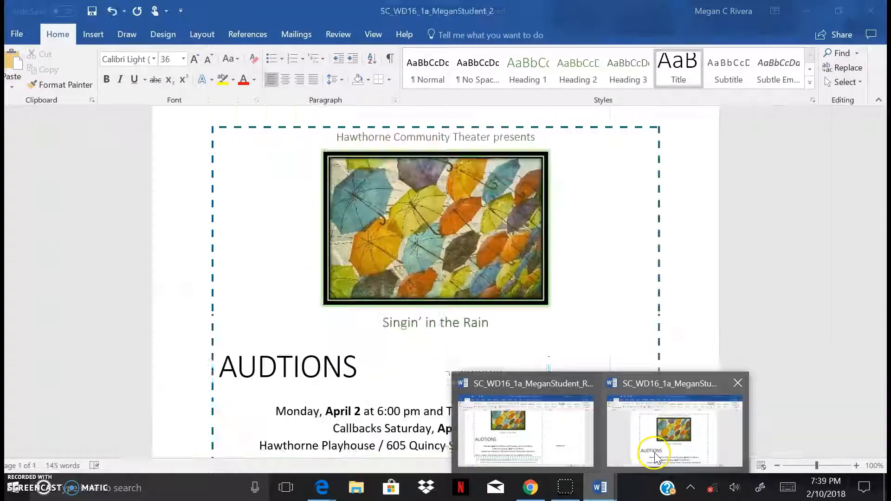
left_click(656, 457)
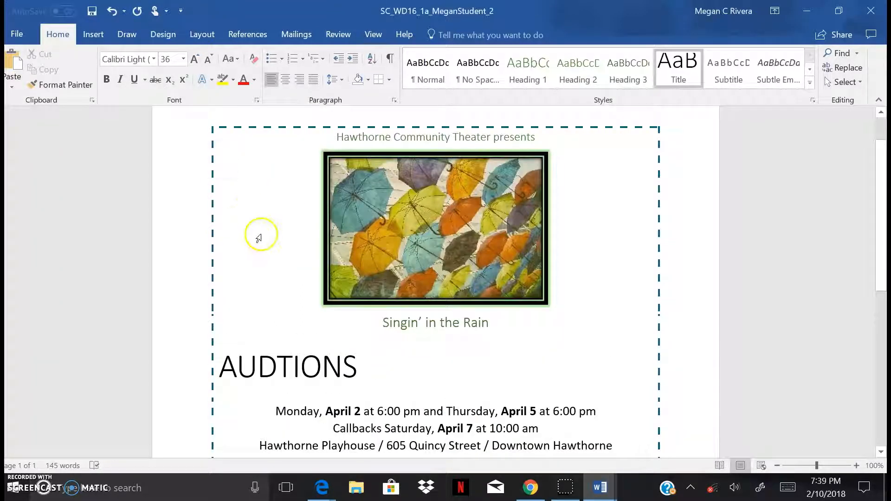
left_click(93, 10)
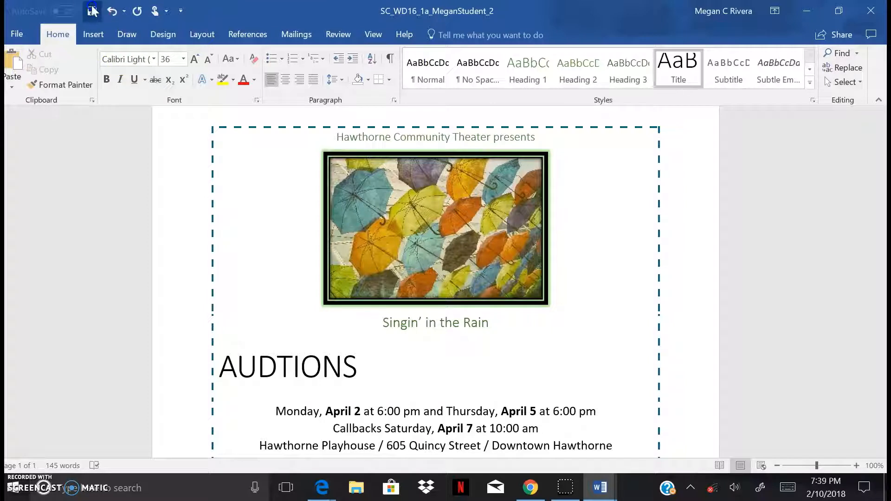
left_click(865, 21)
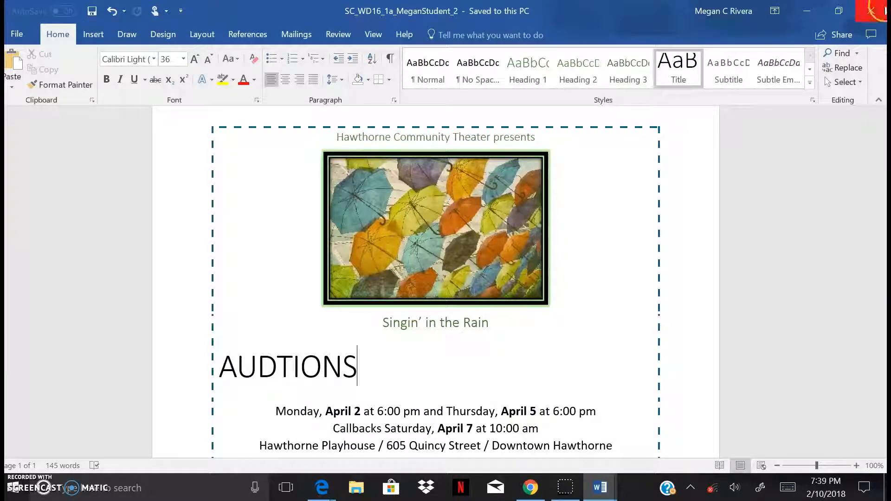
left_click(876, 9)
left_click(870, 11)
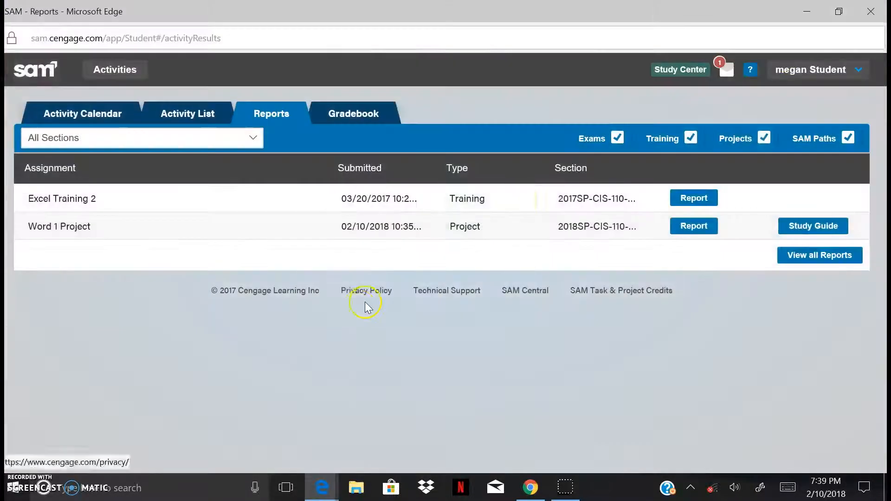
left_click(856, 21)
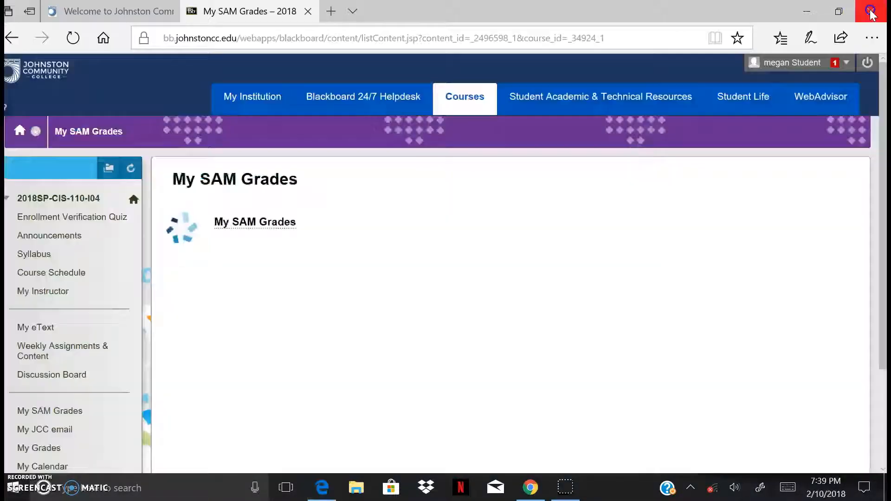
Start the Word 1 Project assignment again from the Week 6: February 12 - 18 content in Weekly Assignments & Content
left_click(48, 354)
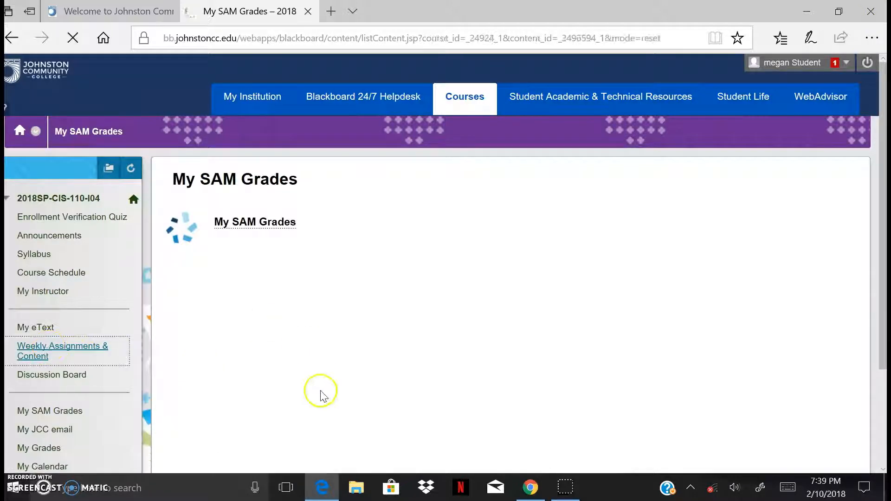
scroll(308, 388, "down", 10)
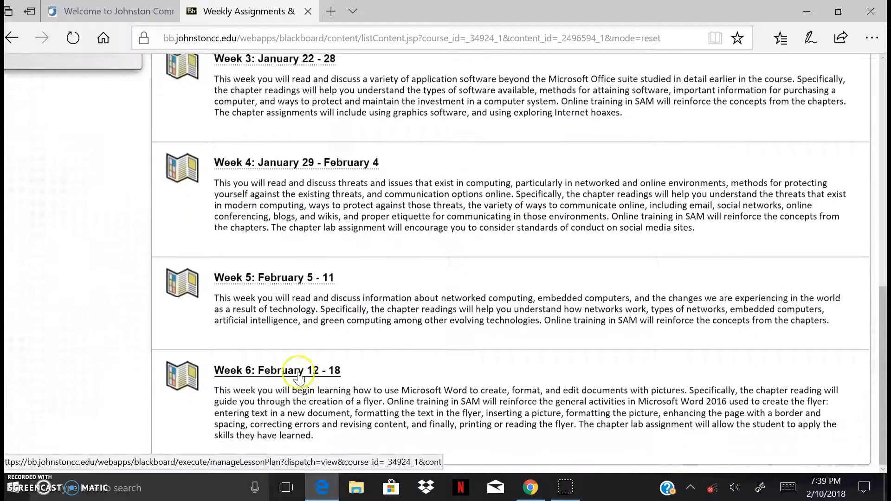
left_click(295, 372)
scroll(343, 369, "down", 20)
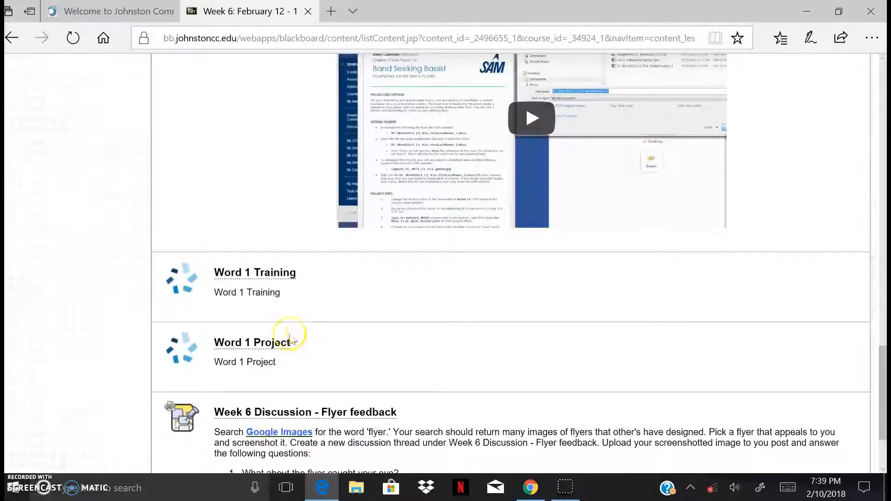
left_click(269, 342)
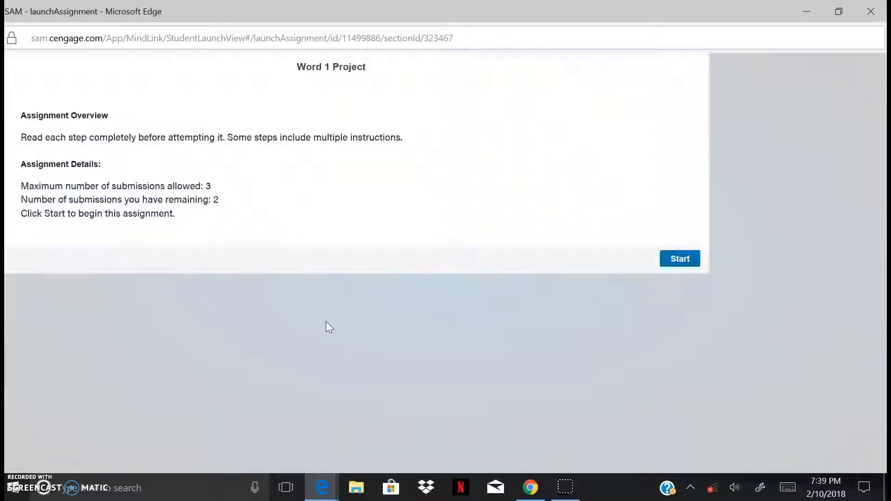
left_click(680, 259)
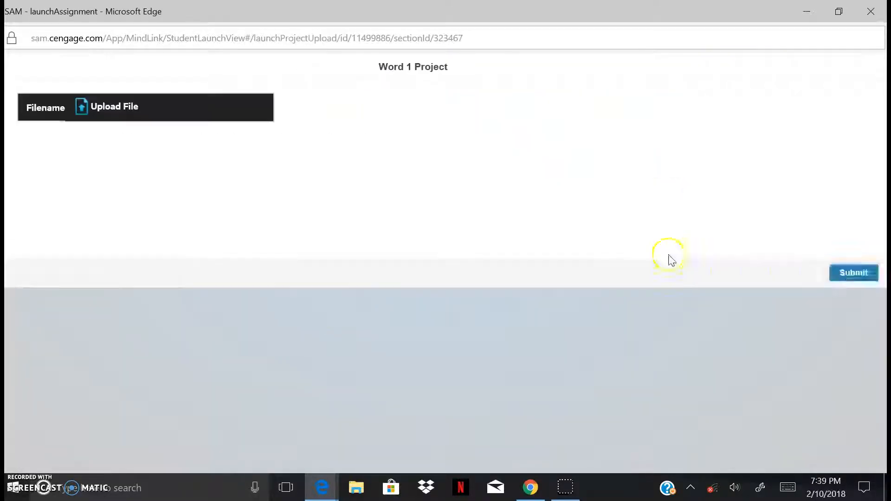
left_click(454, 348)
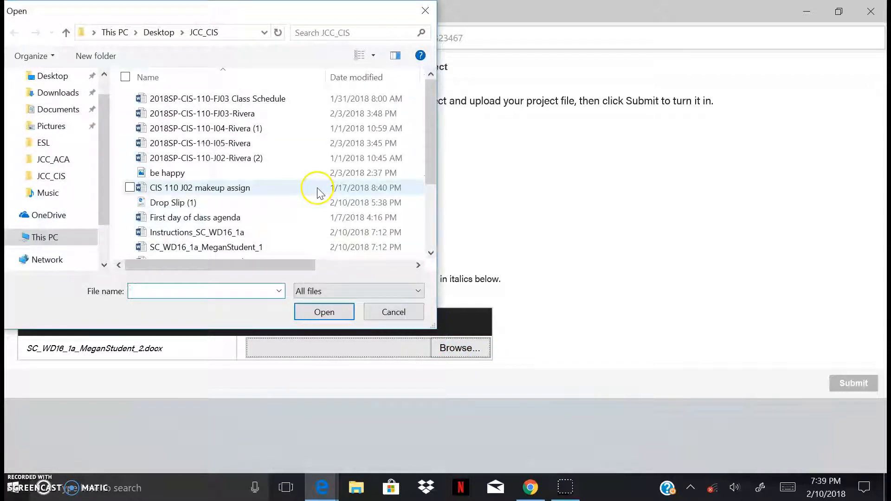
left_click(248, 159)
left_click(324, 311)
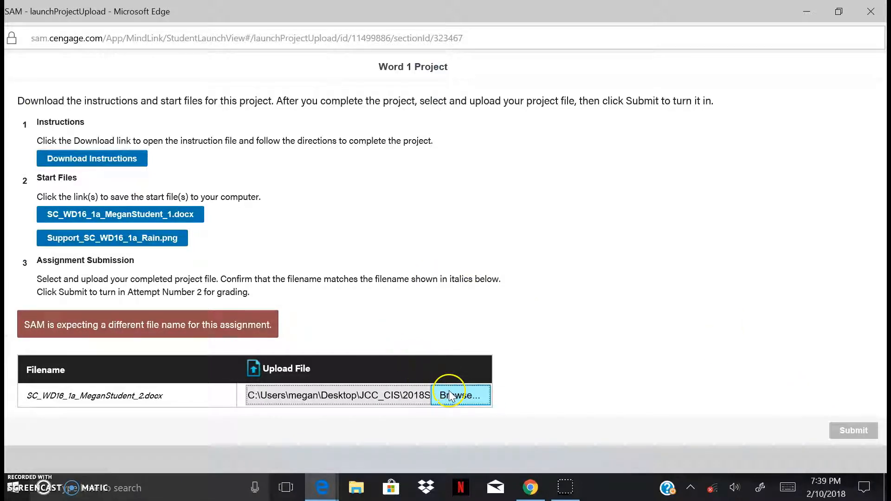
Upload the corrected flyer ending in _2 from the JCC_CIS folder, submit it for grading, and close the assignment window
left_click(449, 395)
left_click_drag(434, 132, 431, 211)
left_click(218, 163)
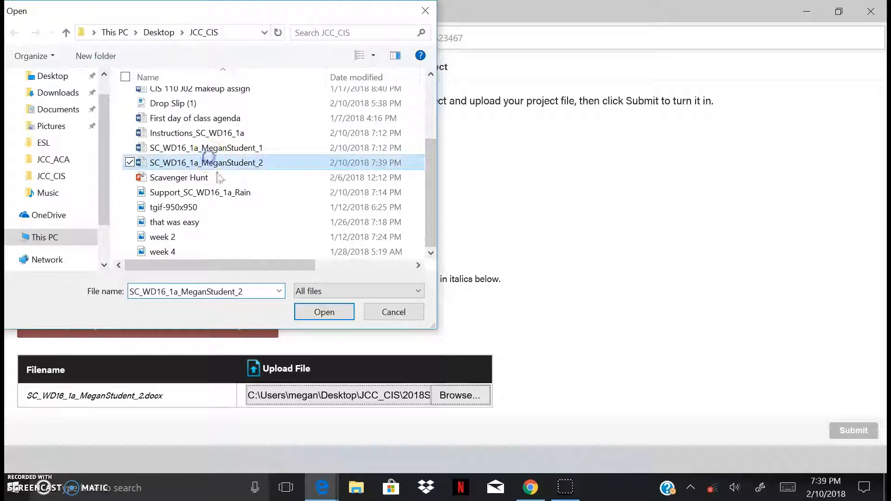
left_click(323, 312)
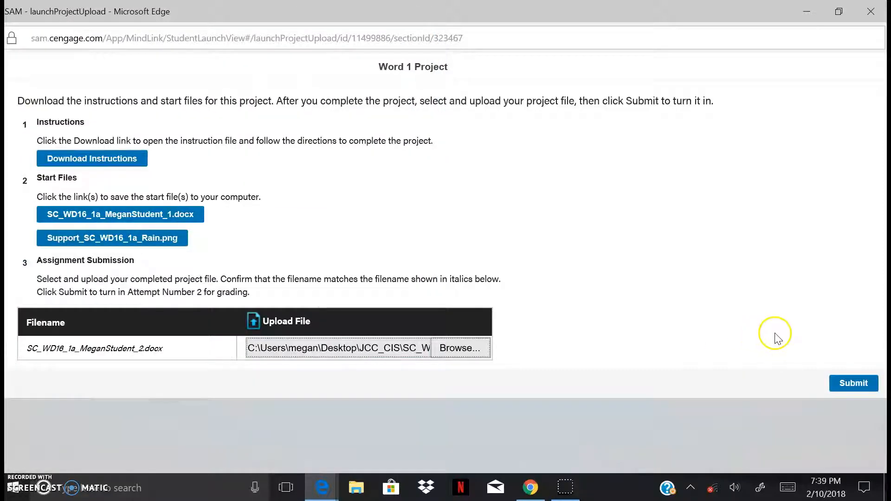
left_click(830, 381)
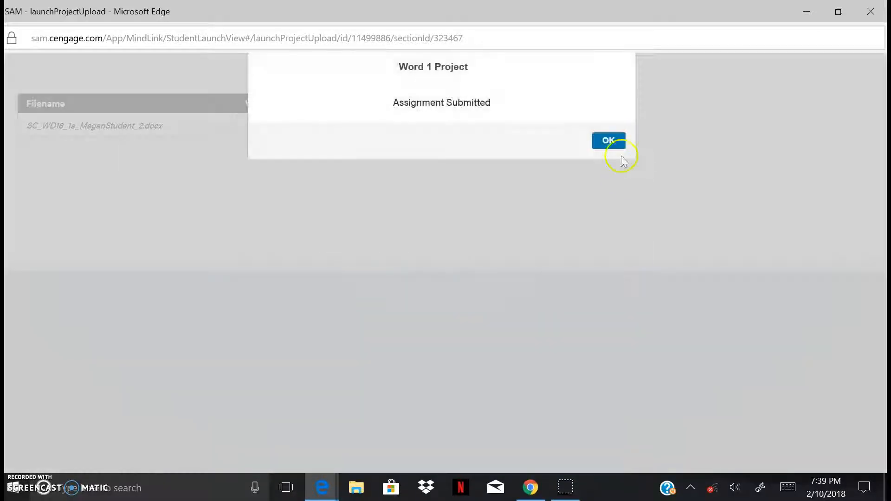
left_click(609, 139)
left_click(870, 11)
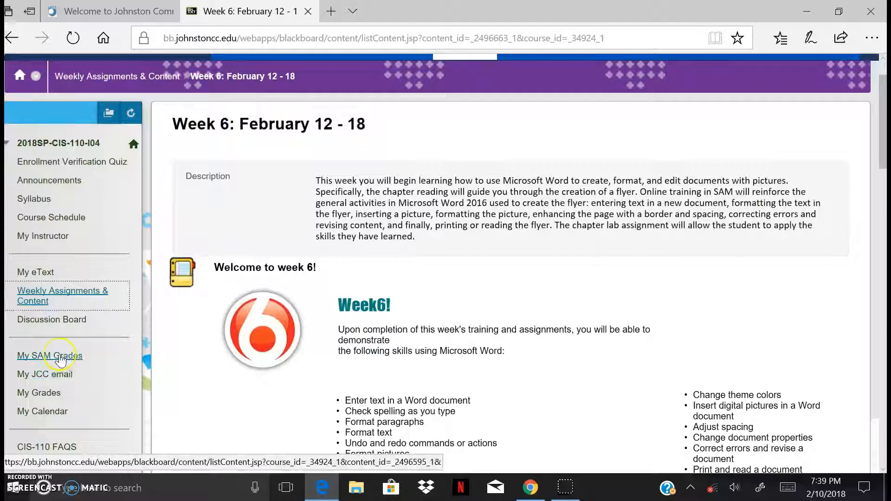
Open the grading report for the Word 1 Project submission of 02/10/2018 10:39 from My SAM Grades
left_click(57, 356)
left_click(246, 223)
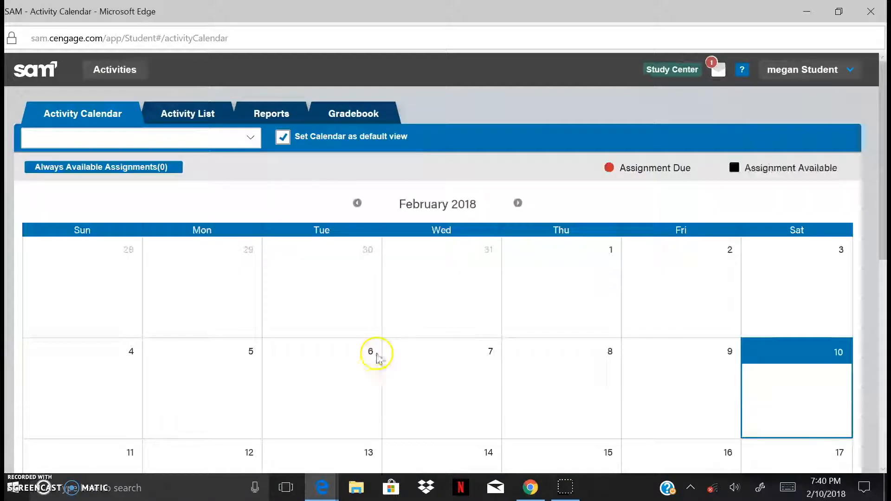
left_click(251, 122)
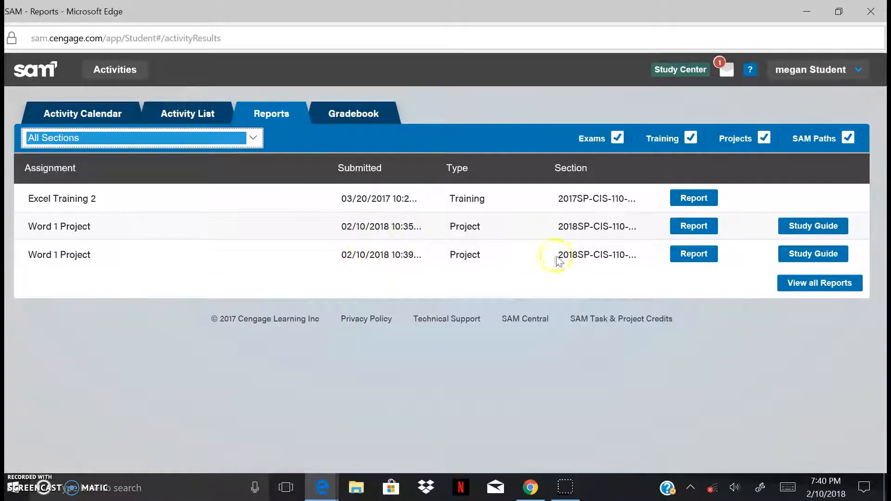
left_click(696, 256)
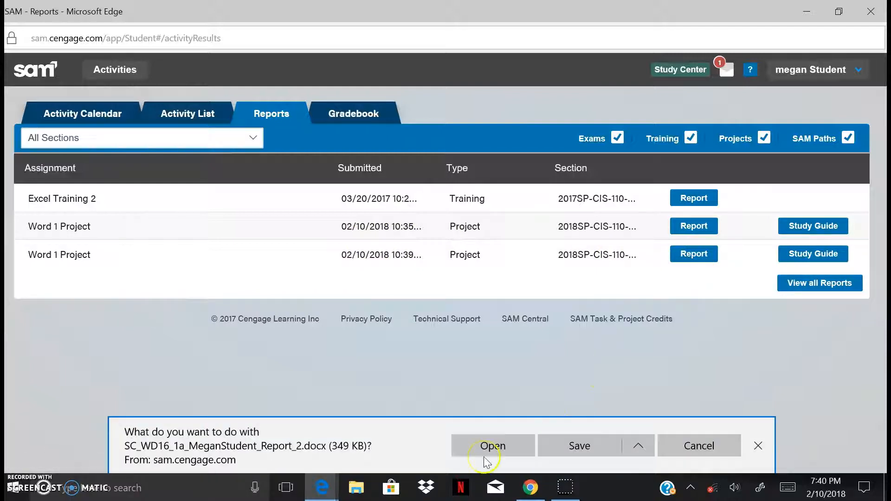
left_click(485, 458)
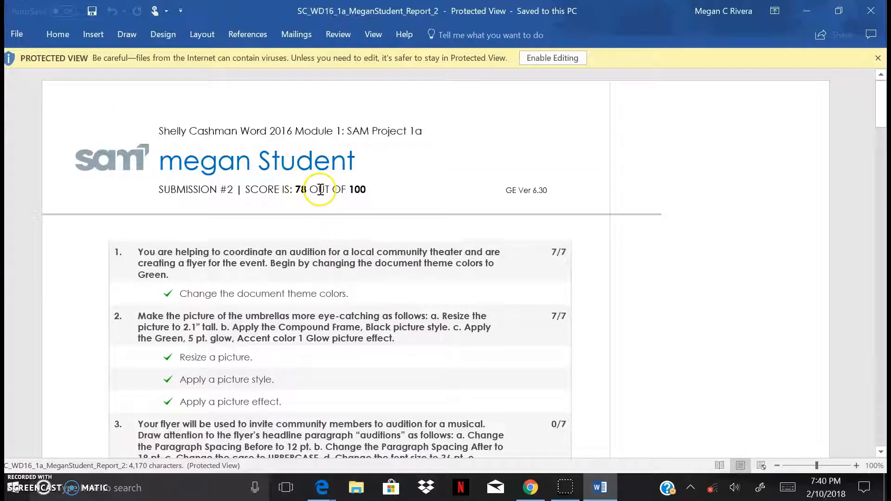
Review the score and the feedback on Steps 1 to 3, and close the report and the SAM reports window
scroll(320, 297, "down", 5)
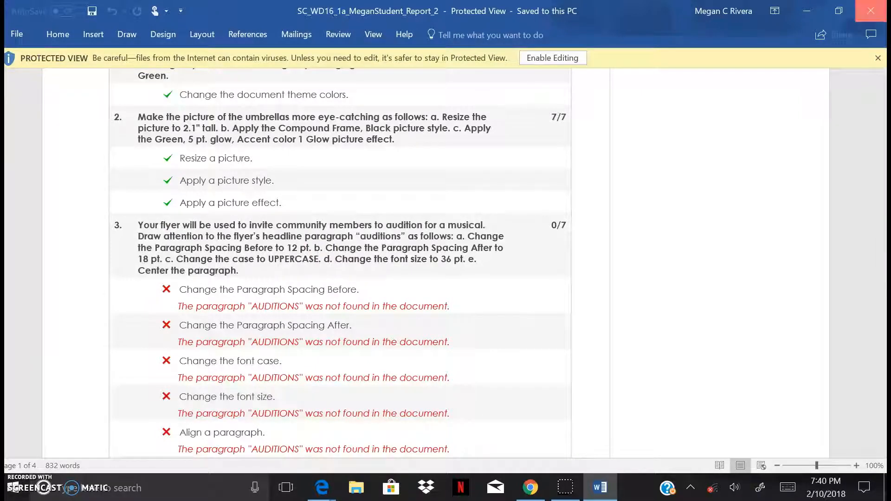
left_click(871, 10)
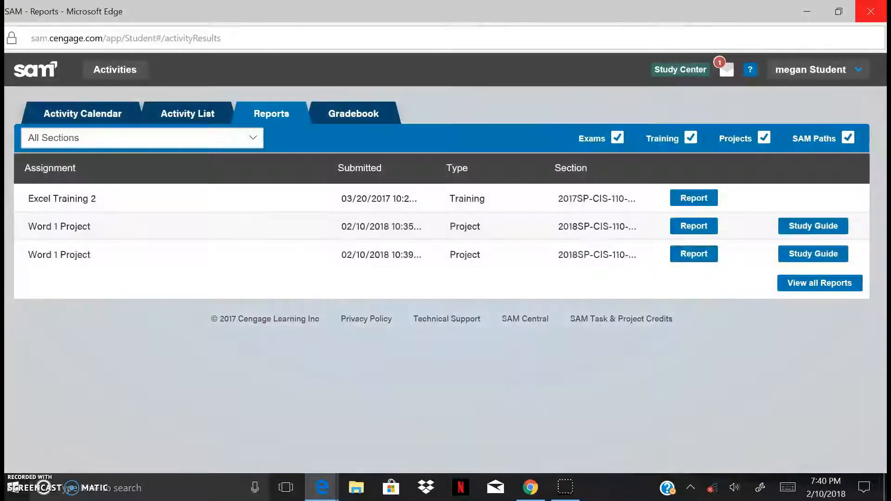
left_click(871, 18)
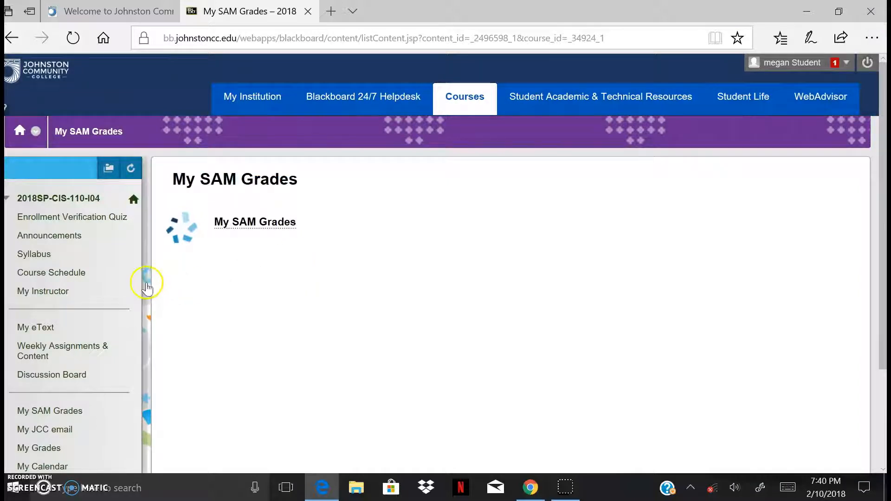
scroll(160, 278, "up", 3)
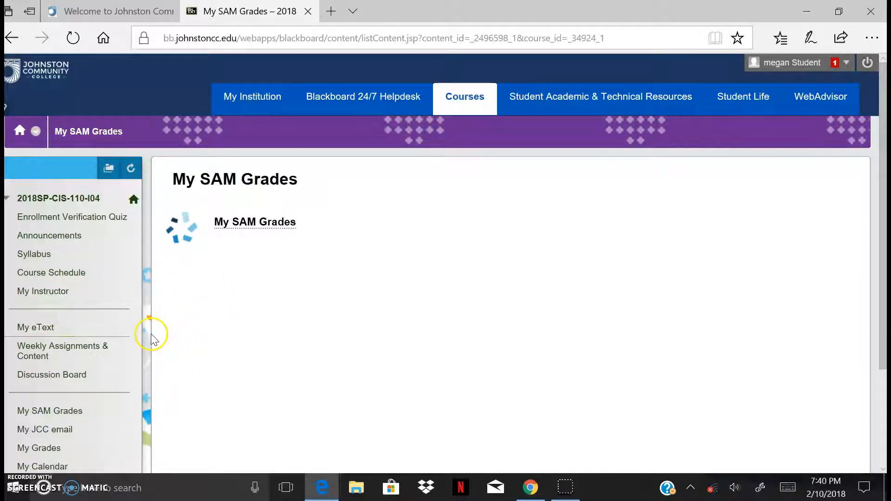
left_click(10, 260)
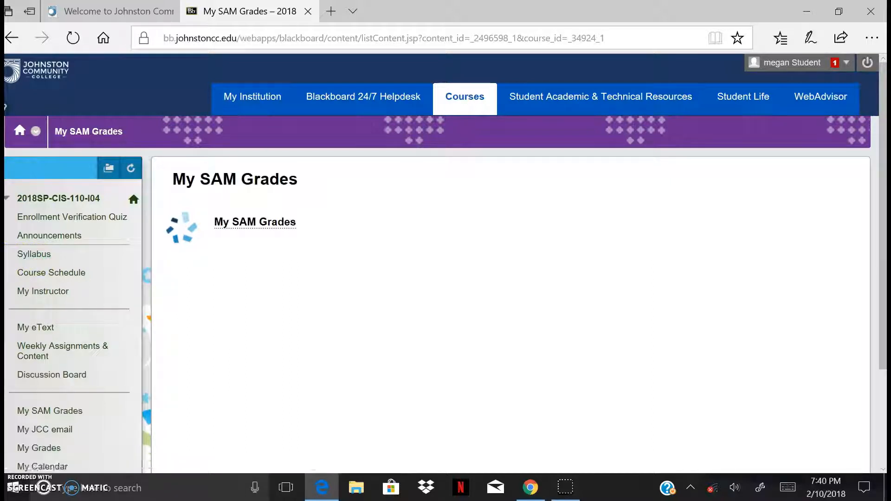